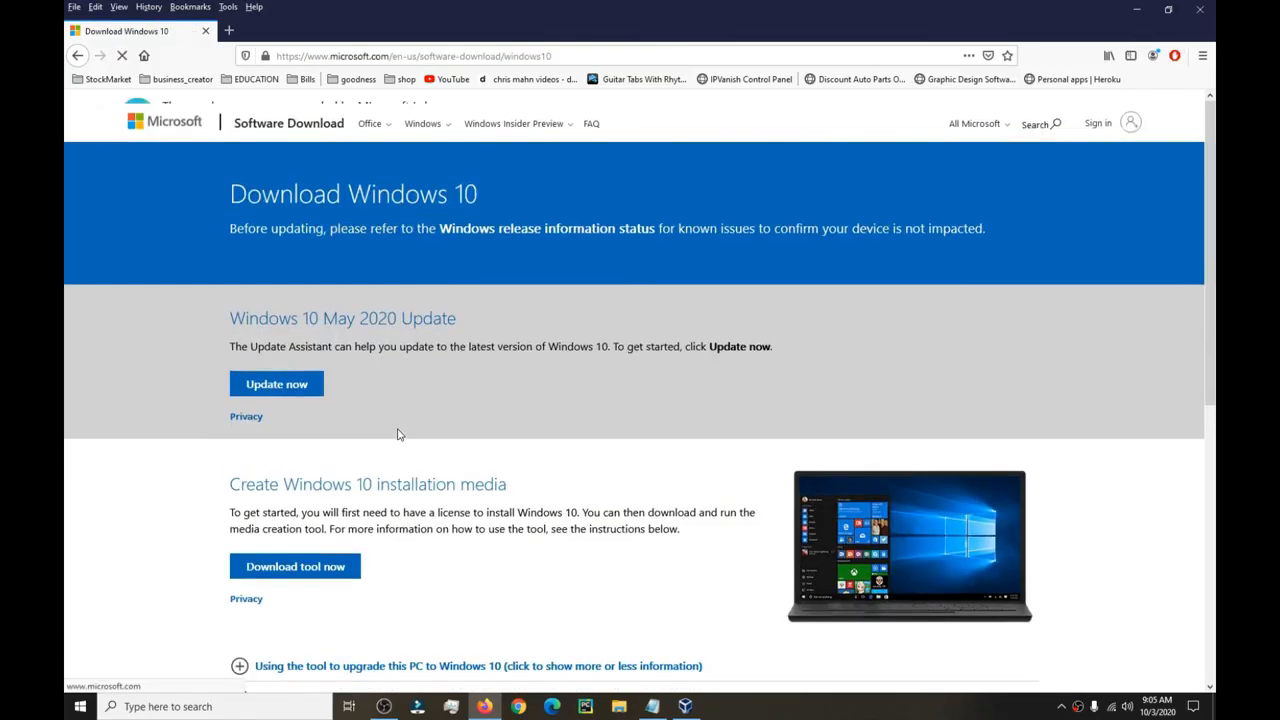
Dismiss the MediaCreationTool2004.exe download prompt without saving, then close Firefox.
scroll(395, 450, "down", 3)
left_click(300, 405)
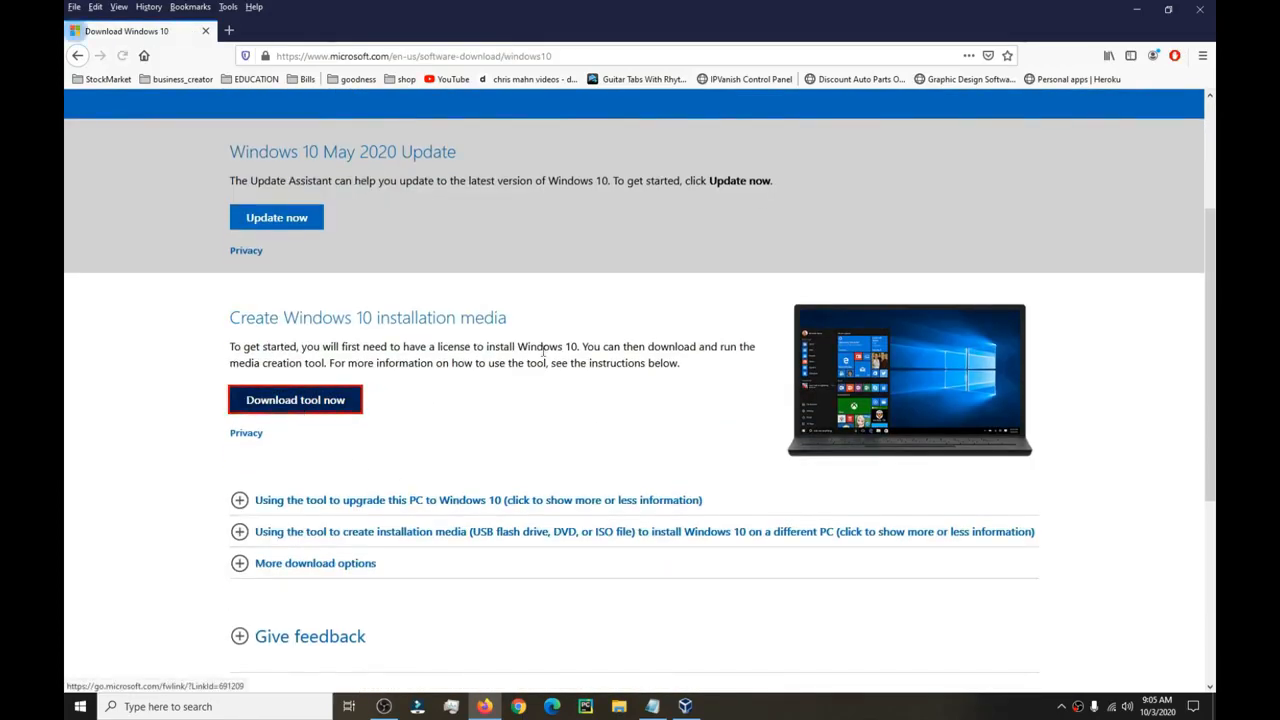
left_click(746, 395)
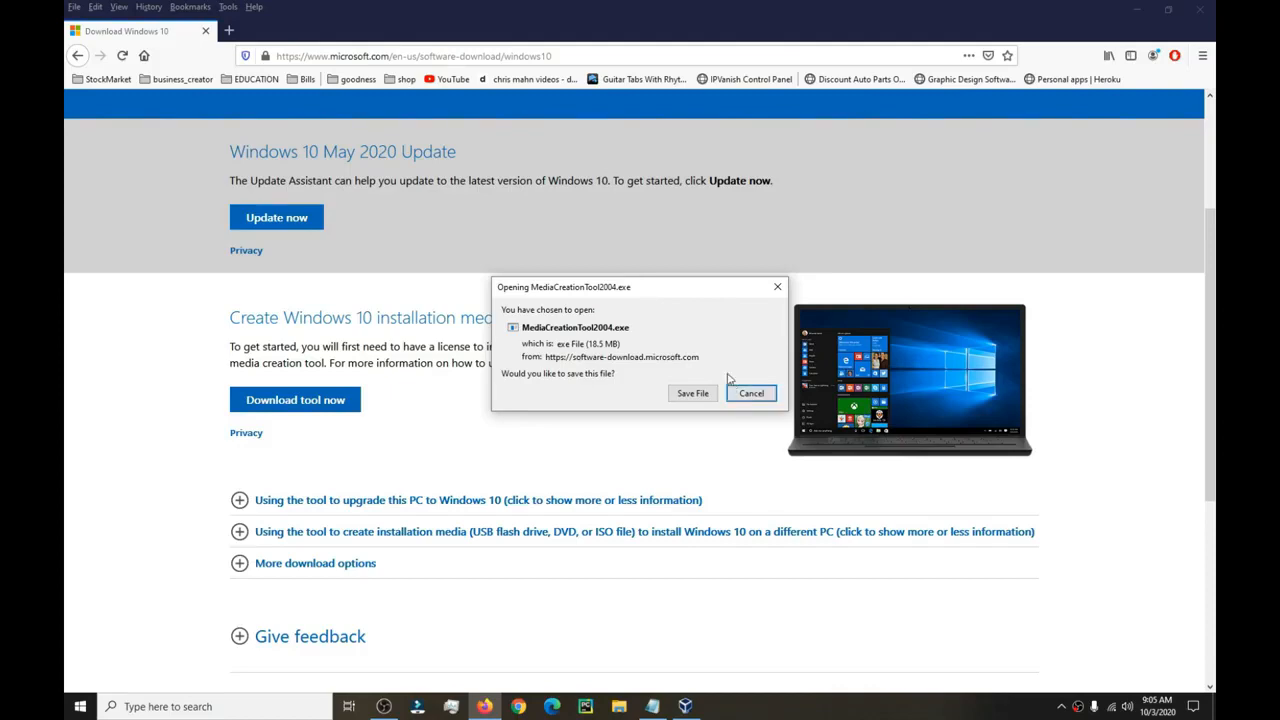
left_click(751, 393)
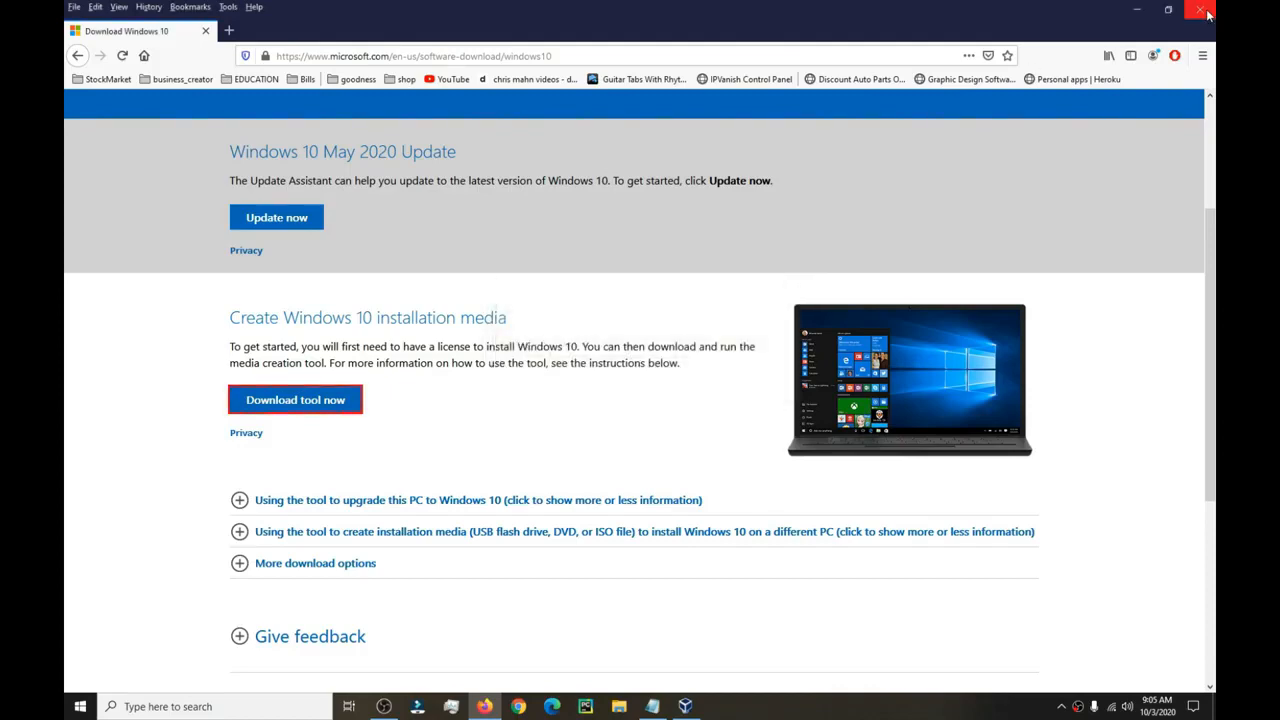
left_click(1204, 11)
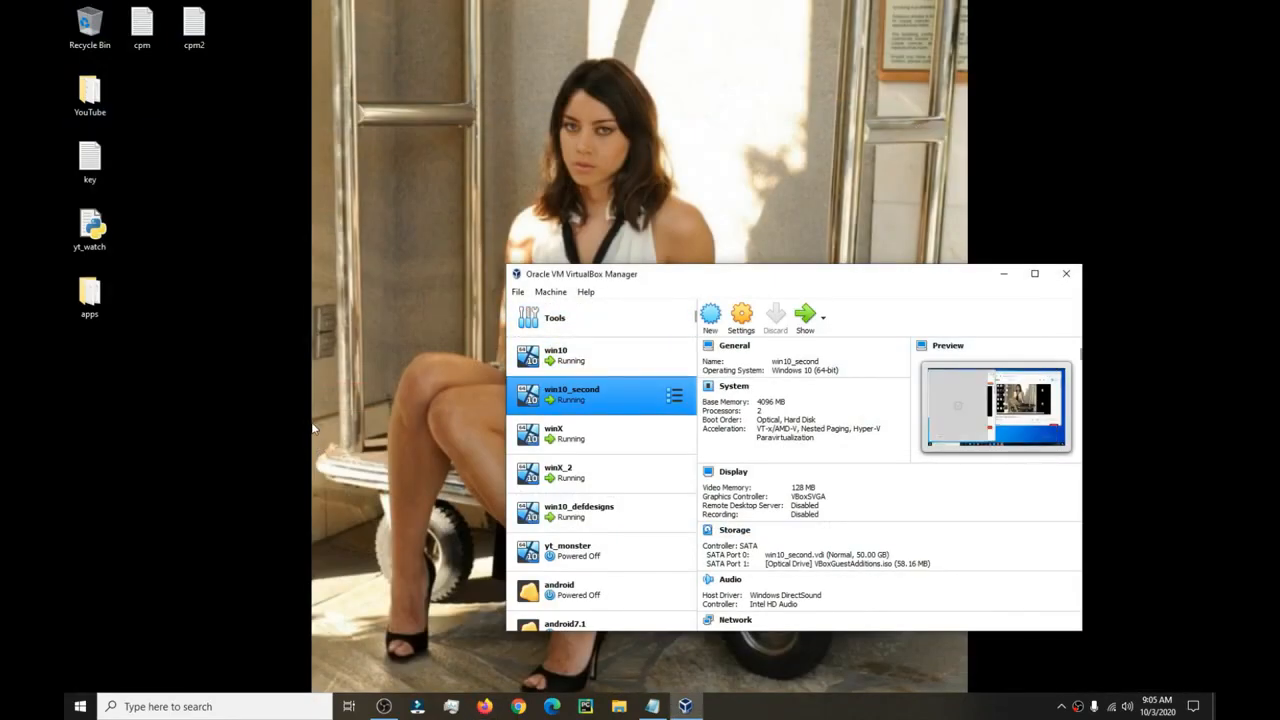
Move the VirtualBox Manager window higher and open File Explorer at Quick access.
left_click_drag(764, 282, 789, 235)
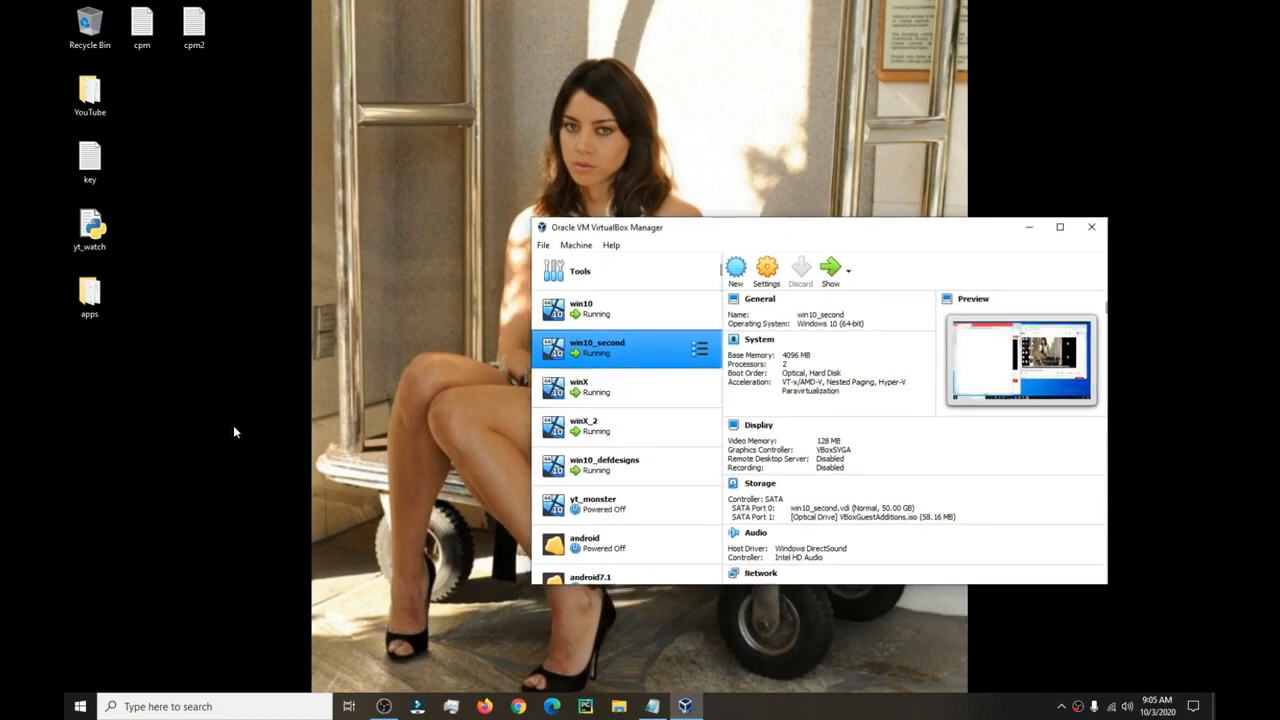
left_click(619, 706)
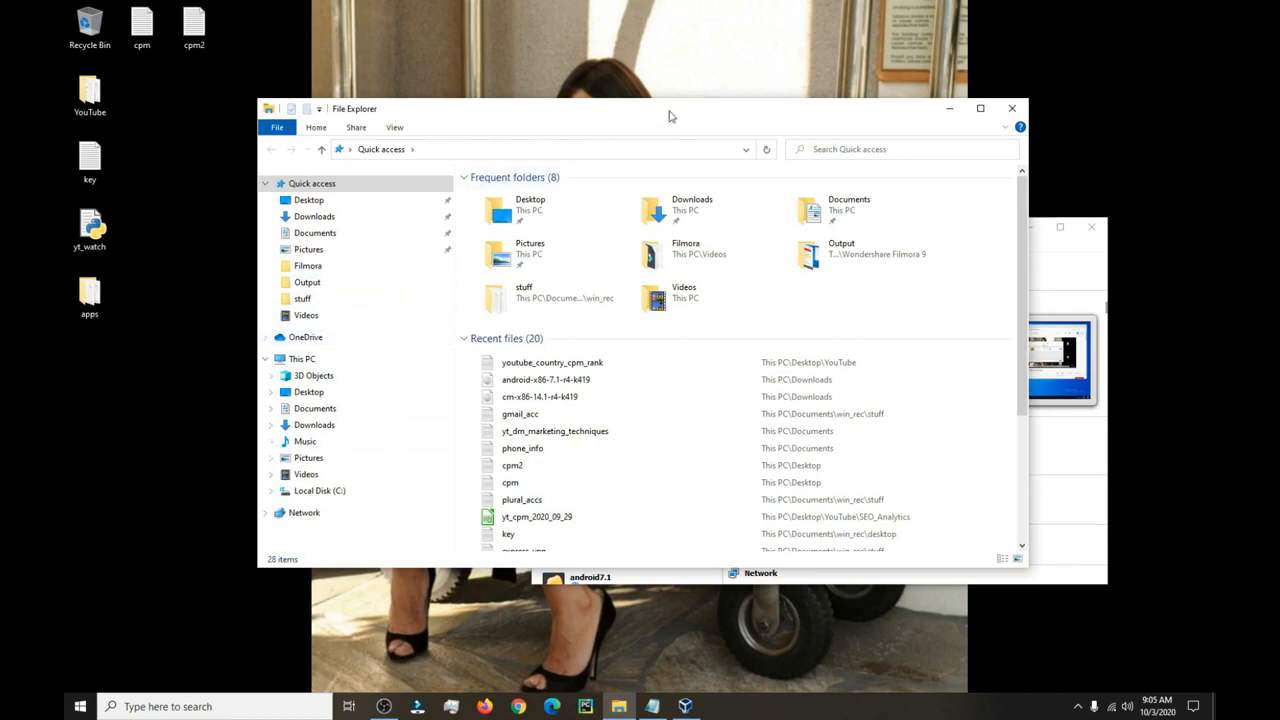
Check the 3.94 GB Windows disc image in Documents, then close File Explorer.
left_click_drag(671, 114, 558, 132)
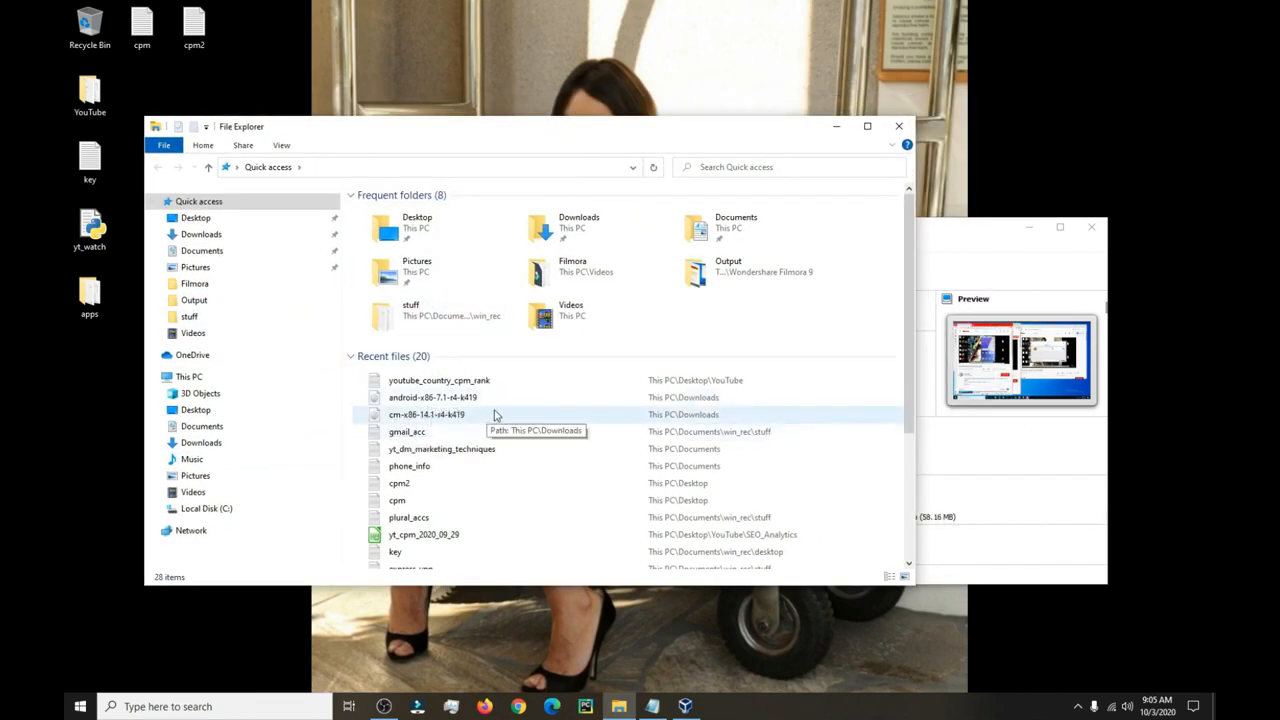
scroll(494, 400, "down", 3)
scroll(494, 398, "up", 3)
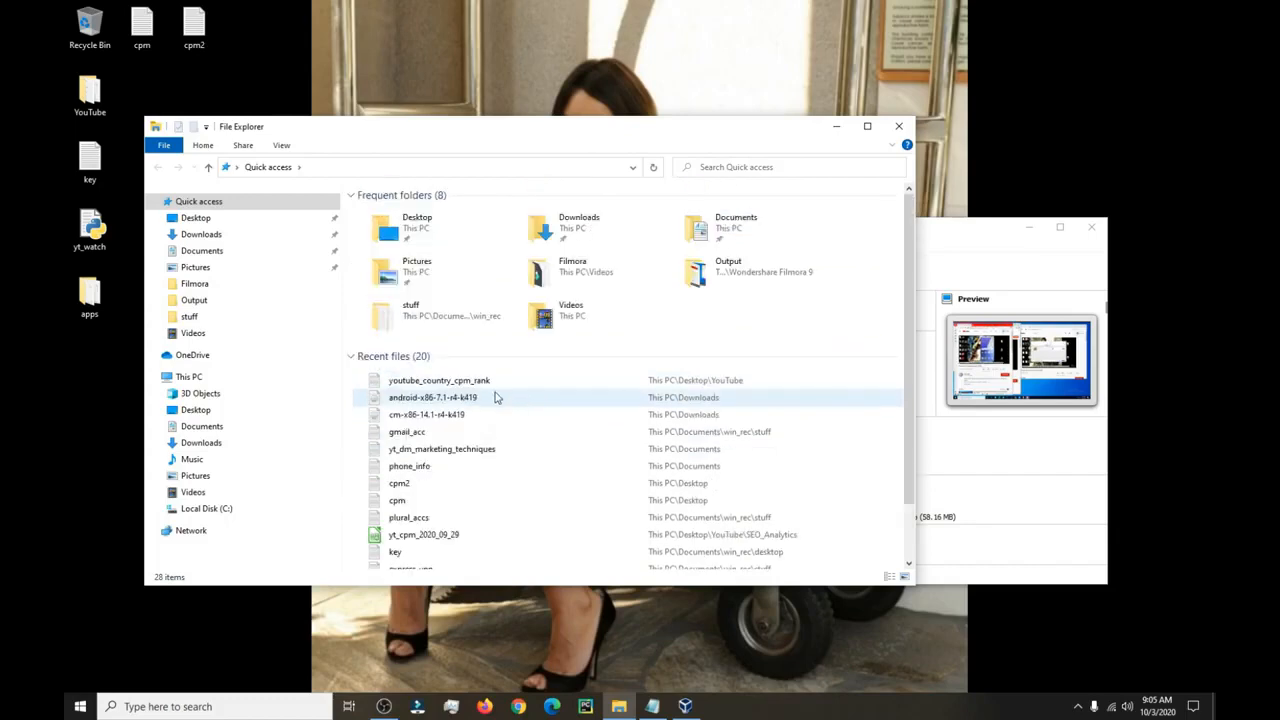
left_click(257, 253)
left_click(417, 285)
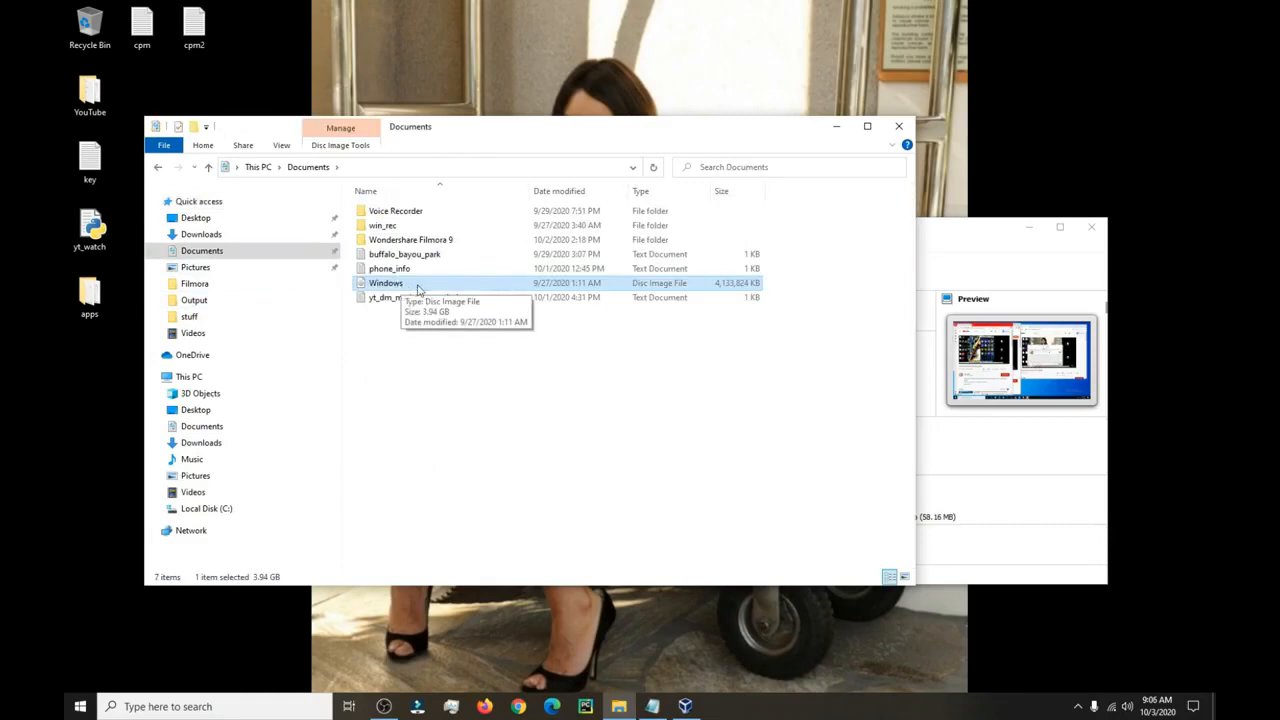
left_click(898, 126)
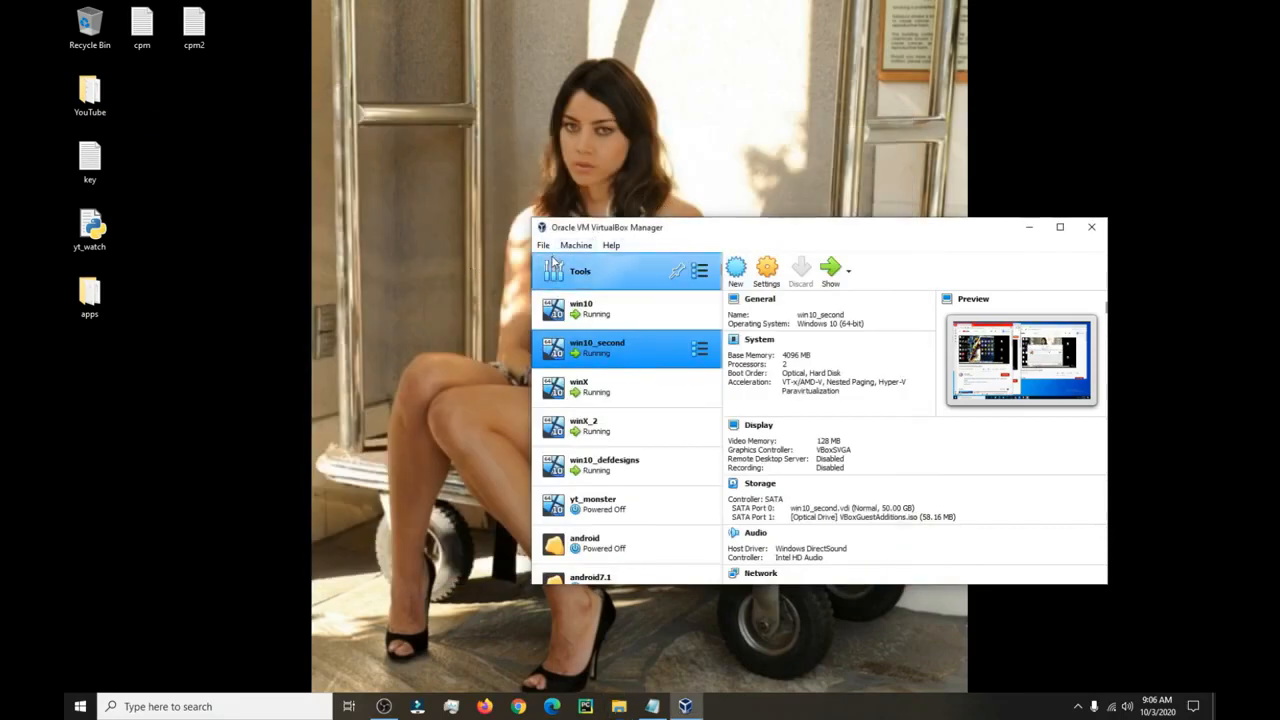
Start a new VM named windows_ten with Windows 10 (64-bit) as its version.
left_click_drag(847, 238, 803, 225)
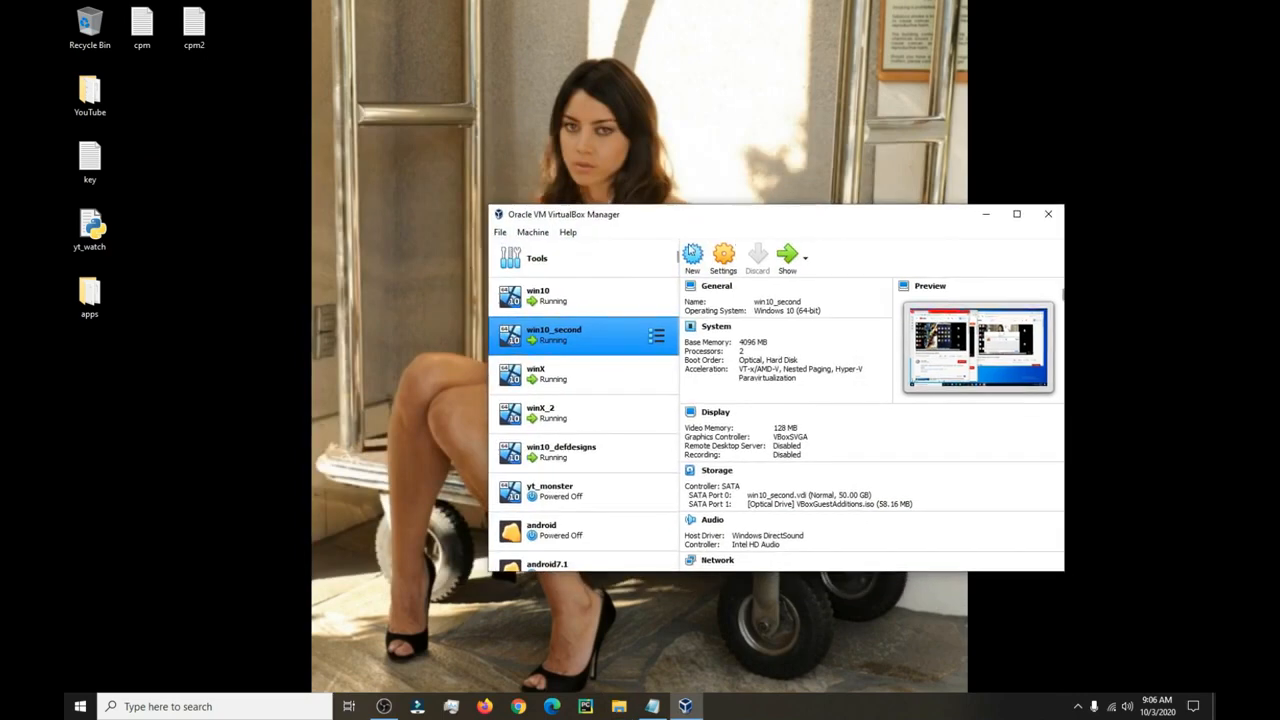
left_click(500, 232)
left_click(500, 232)
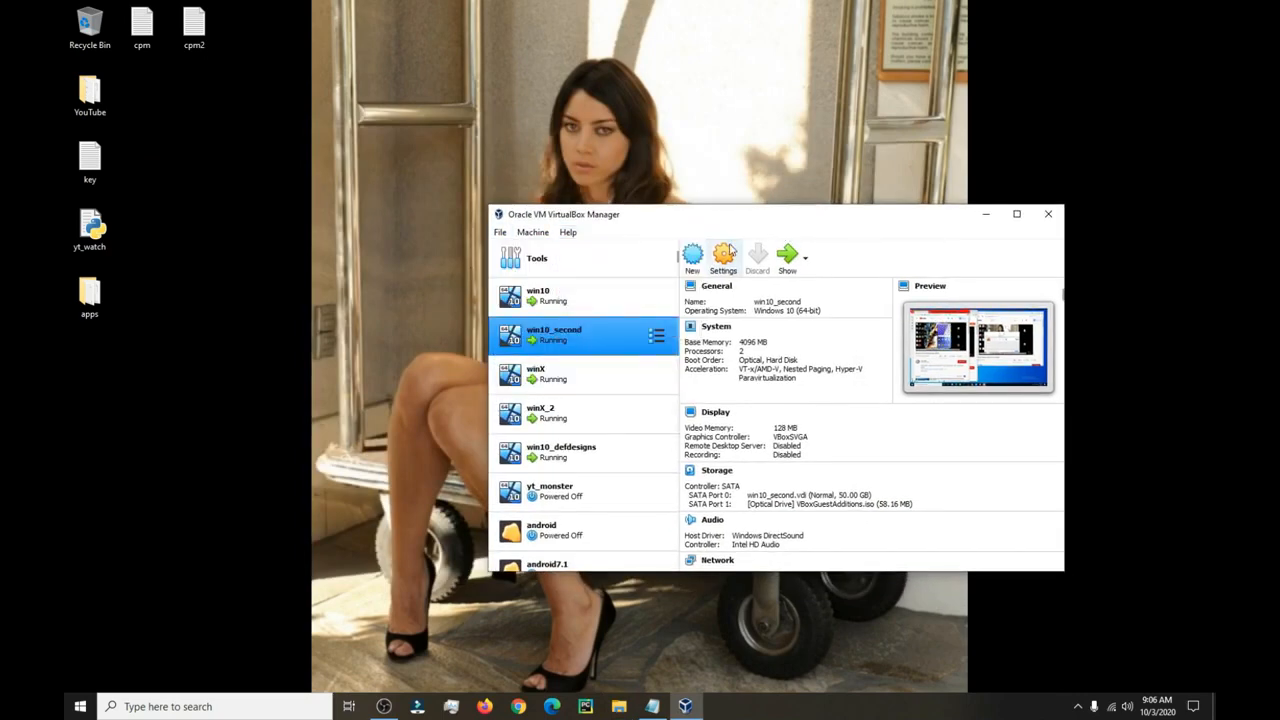
left_click(692, 257)
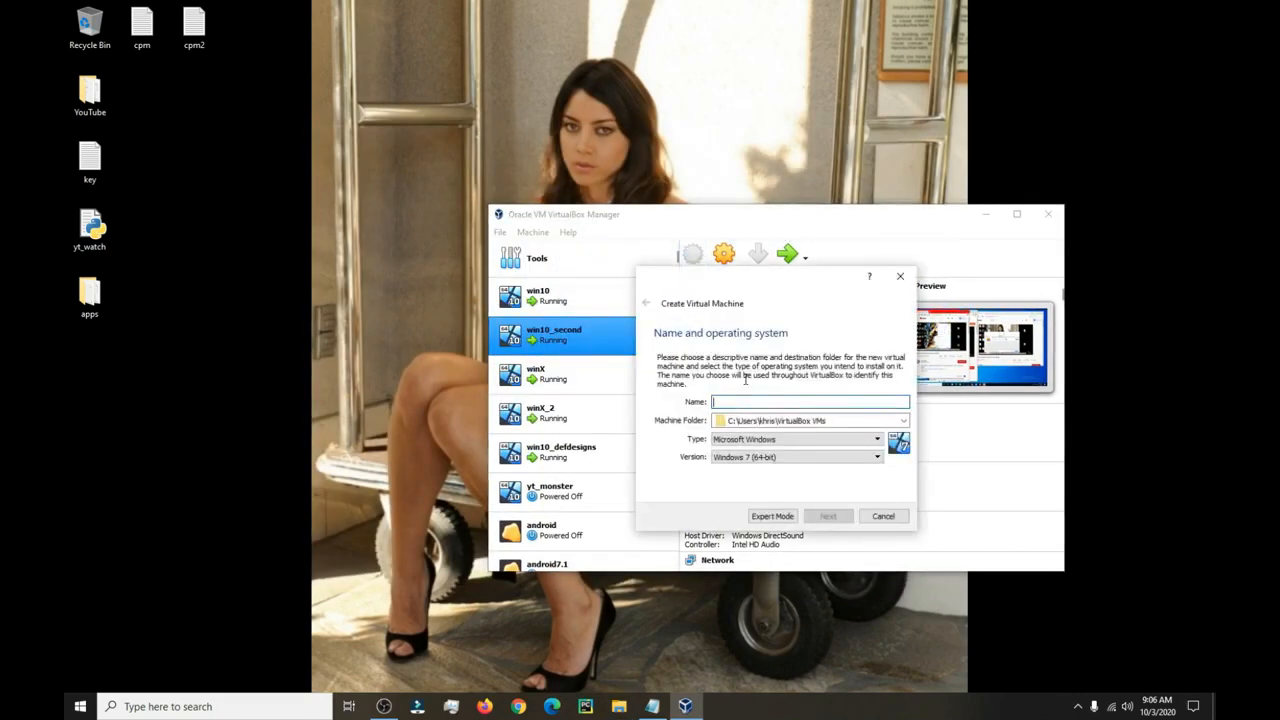
type("windows_ten")
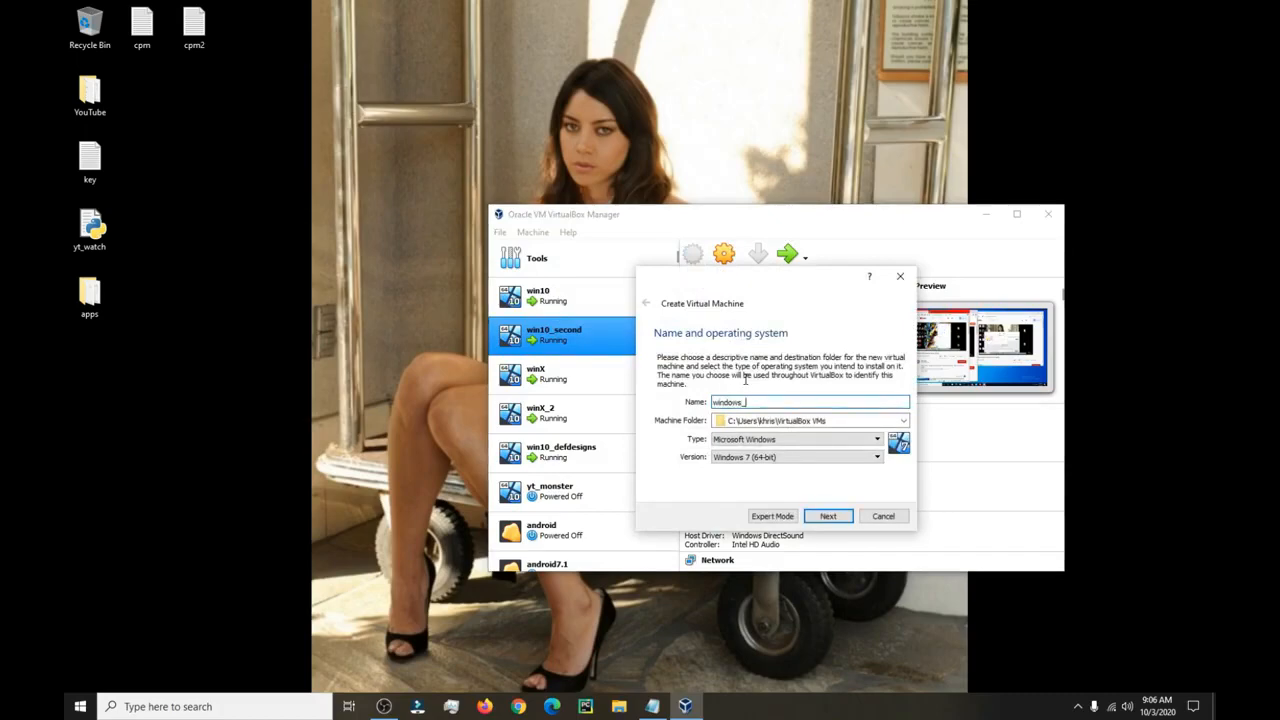
left_click(859, 460)
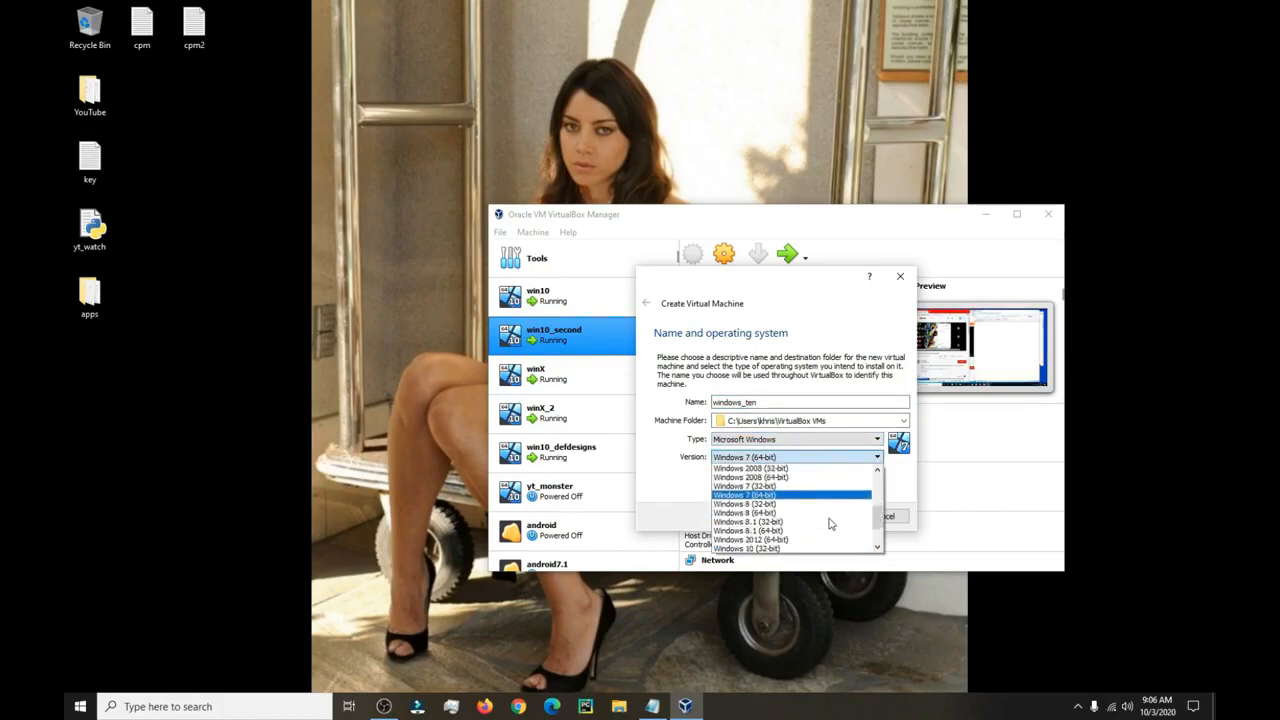
scroll(805, 530, "down", 2)
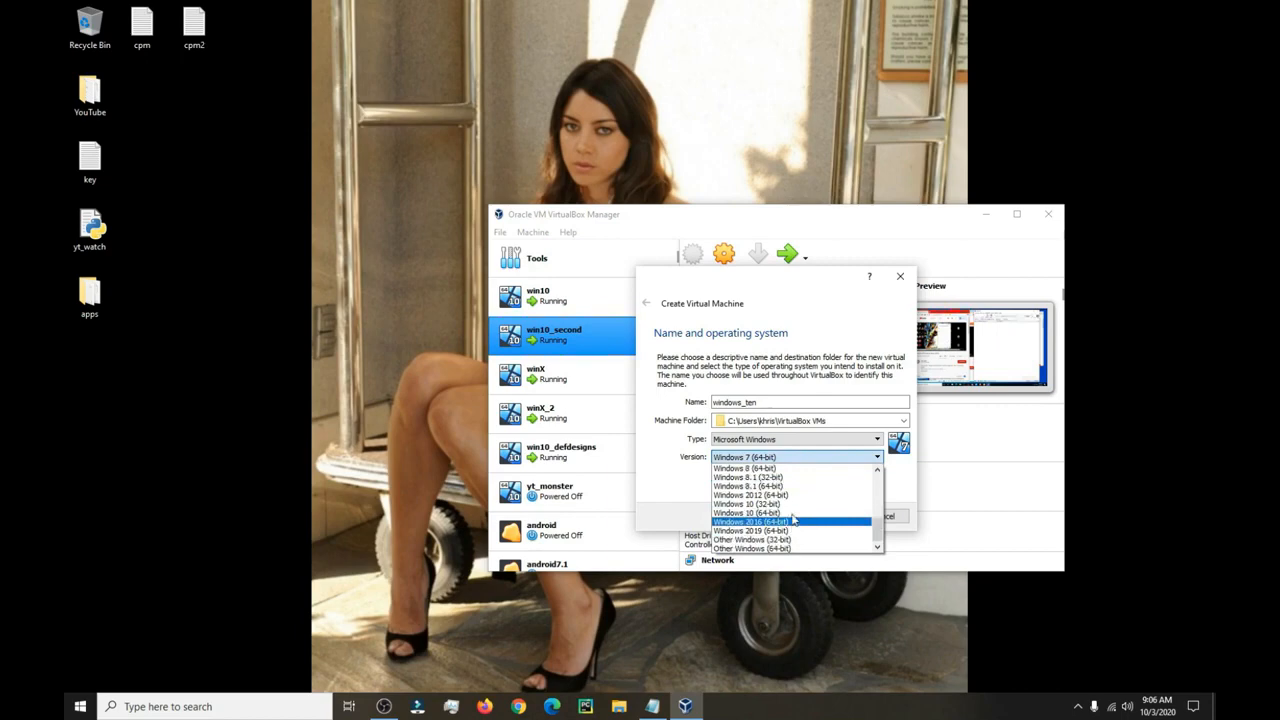
left_click(788, 514)
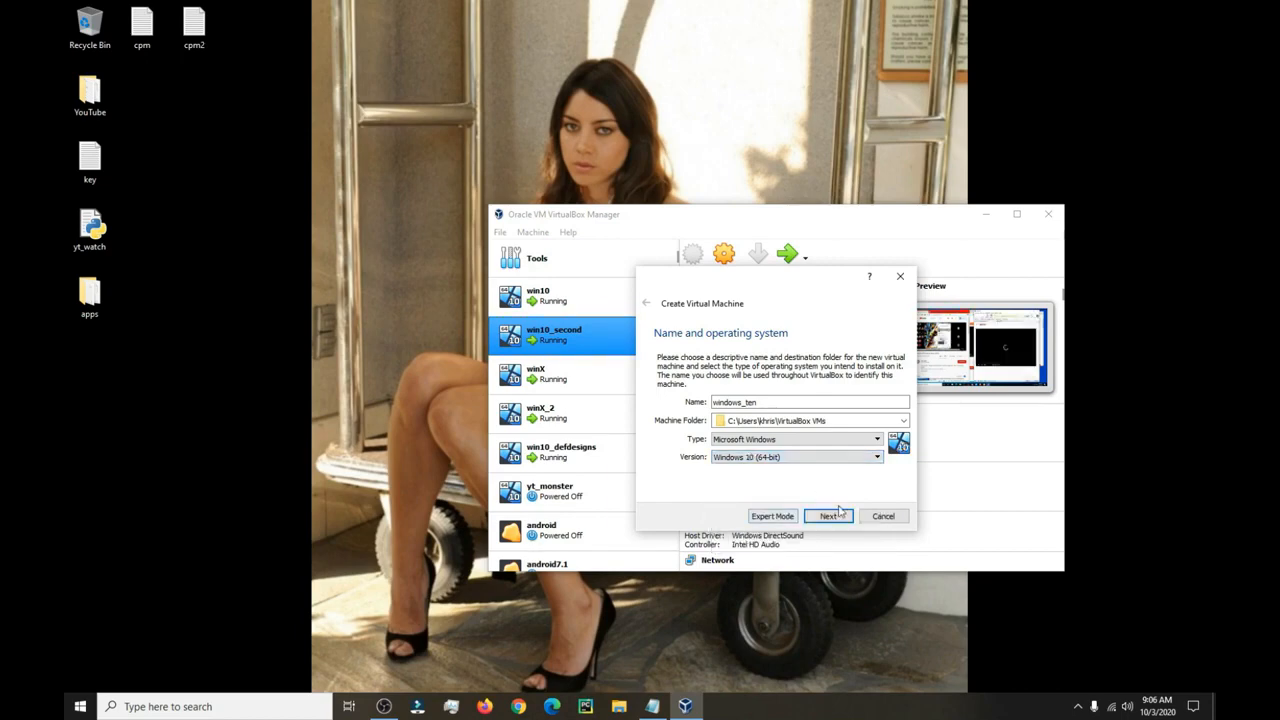
left_click(828, 516)
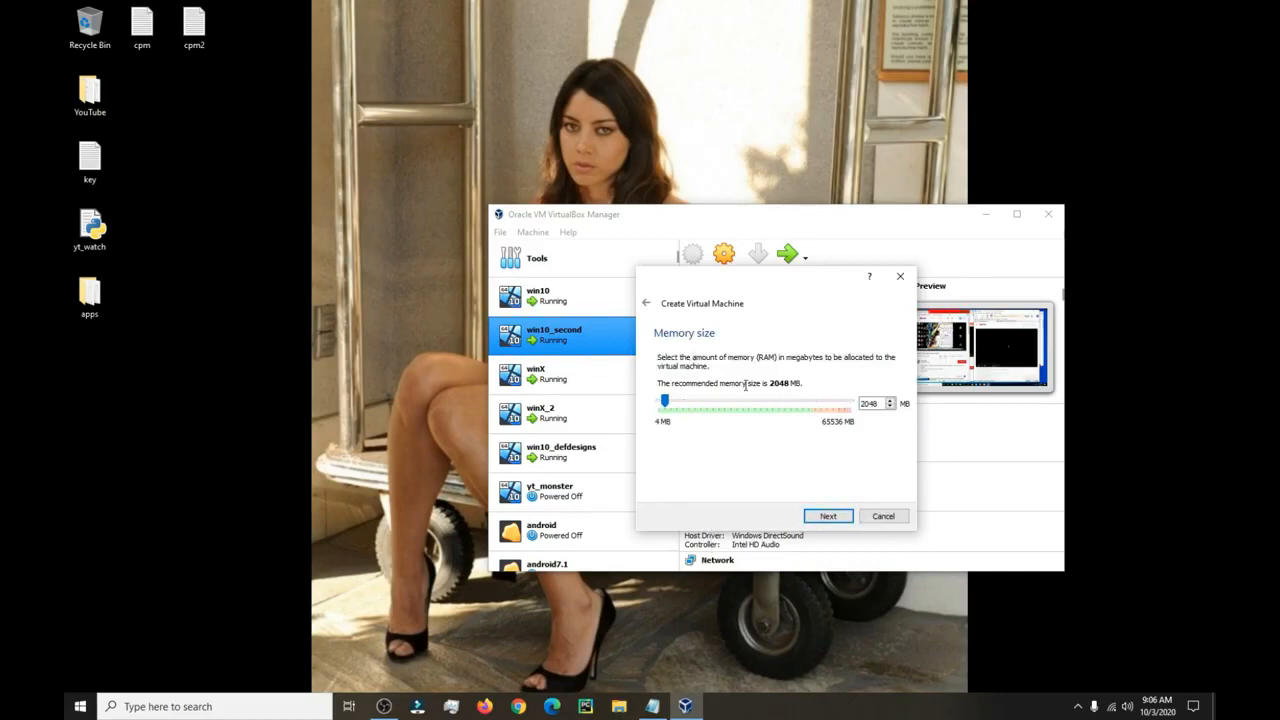
Give it 4096 MB memory and a dynamically allocated 50 GB VDI disk, then create it.
left_click(679, 404)
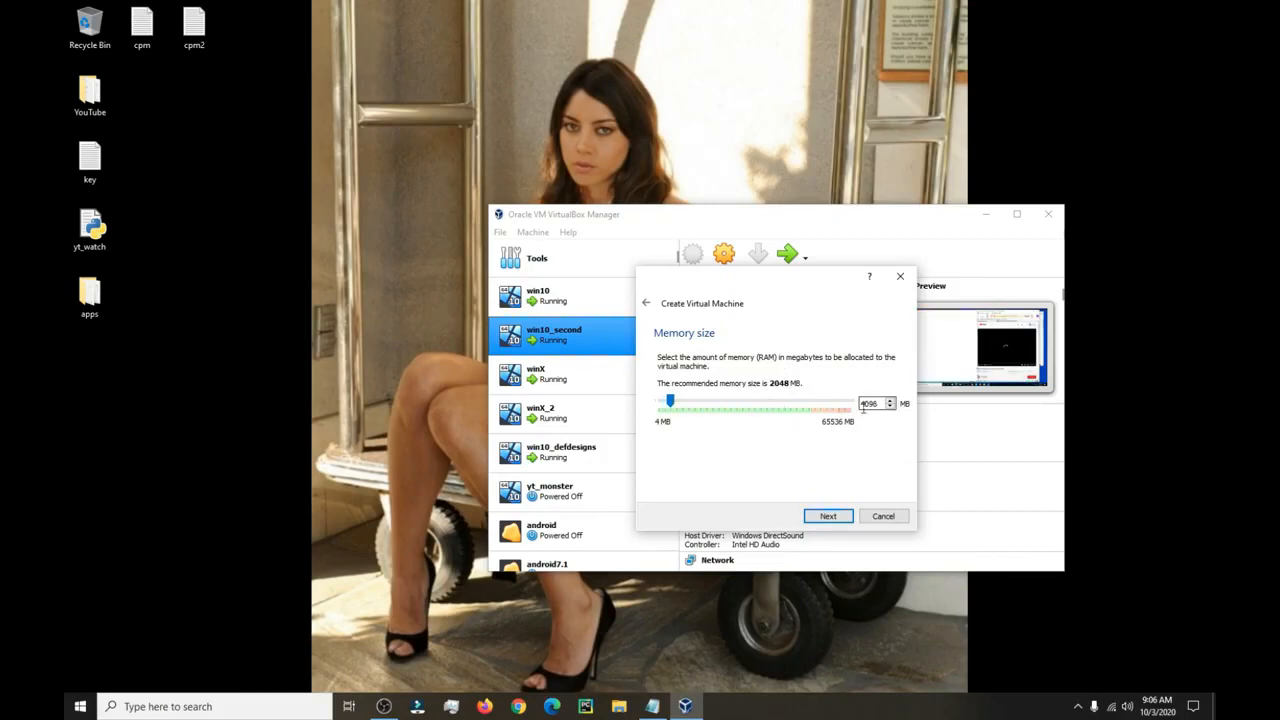
left_click(827, 516)
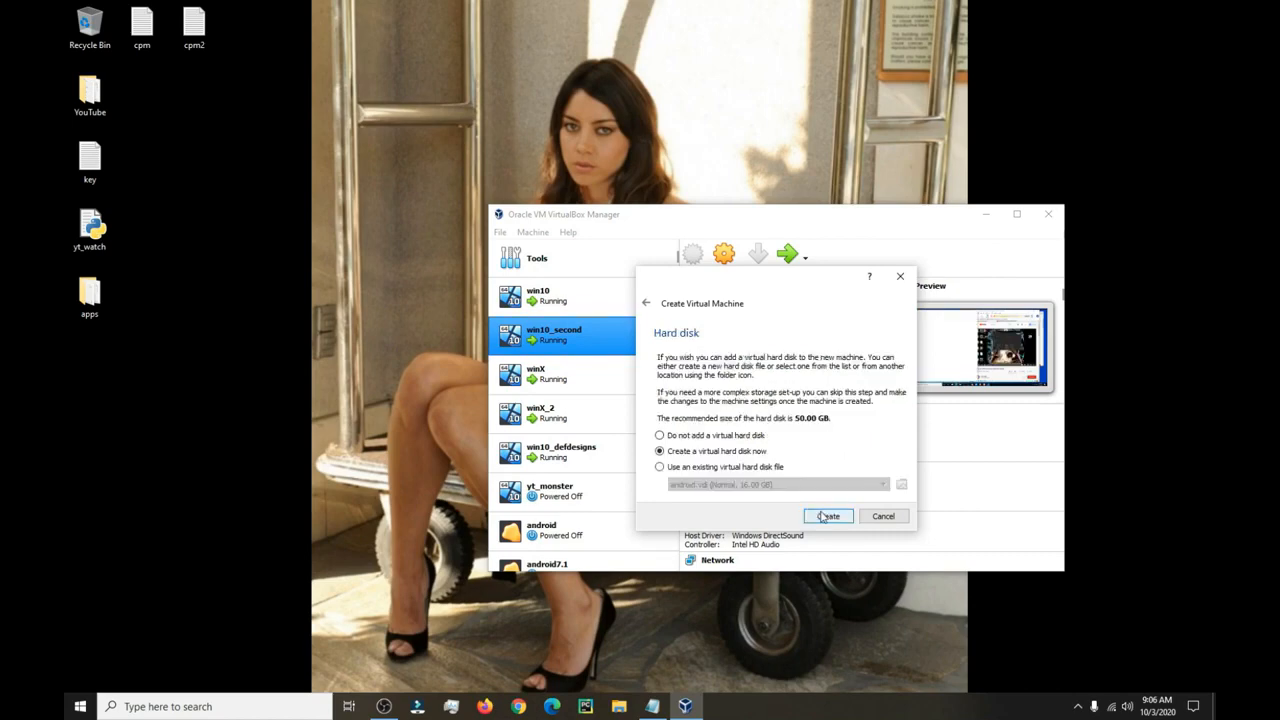
left_click(826, 517)
left_click(834, 538)
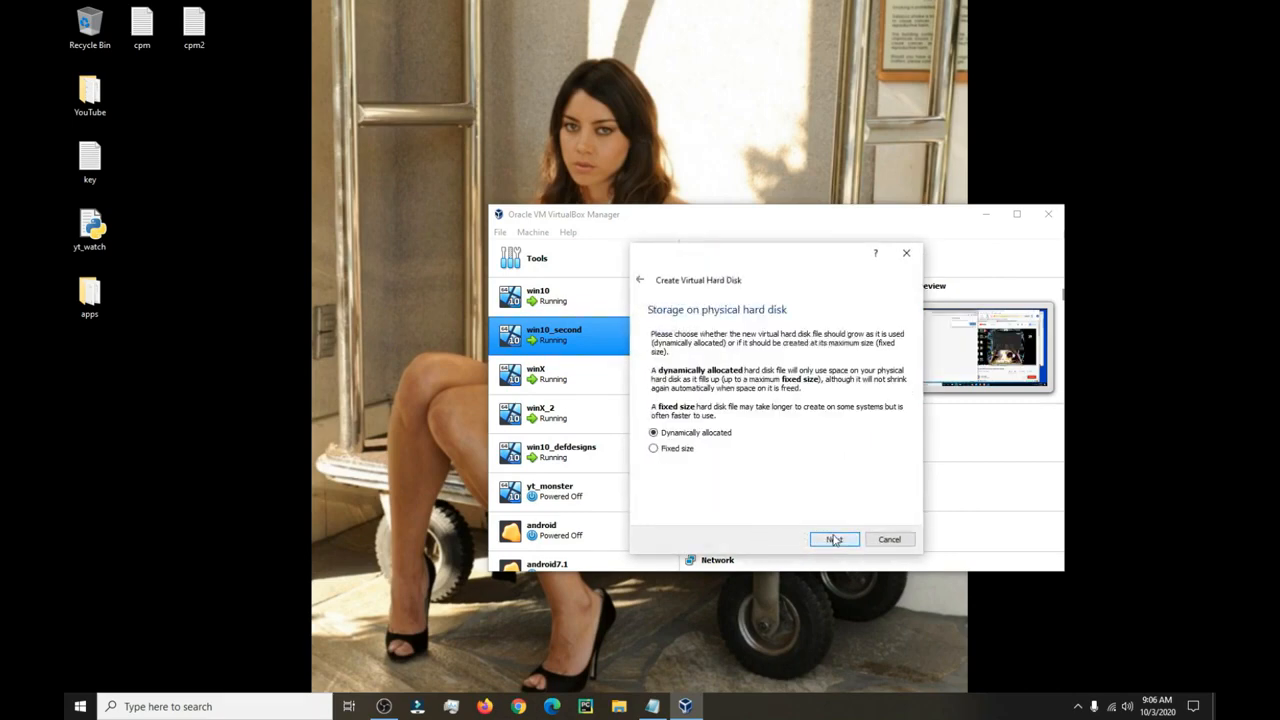
left_click(834, 539)
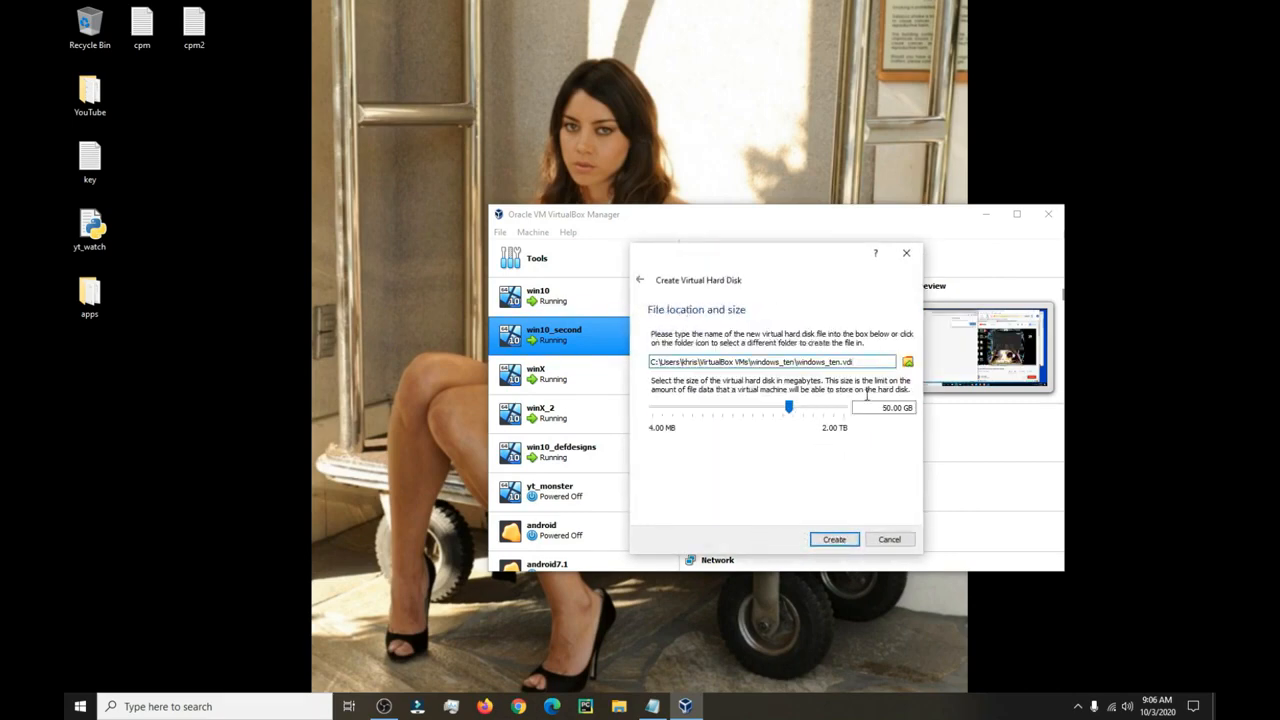
left_click(841, 541)
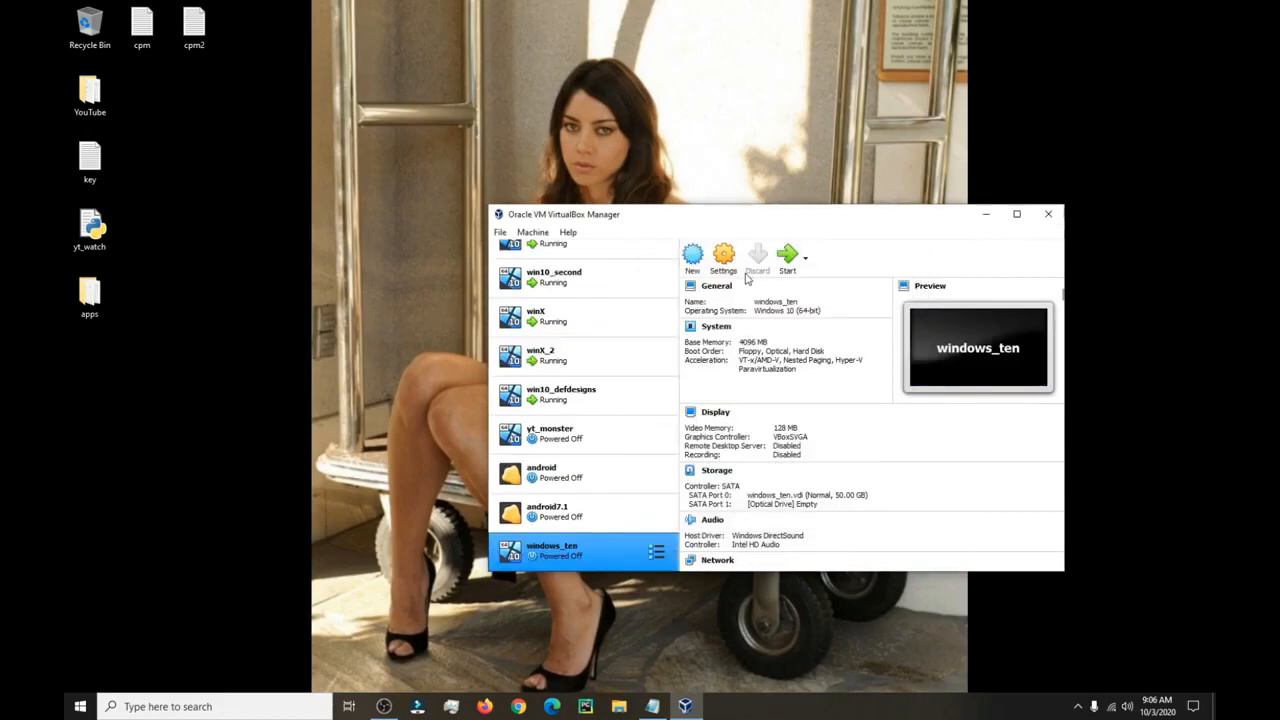
Move Floppy to the end of windows_ten's boot order, after Optical and Hard Disk.
right_click(563, 543)
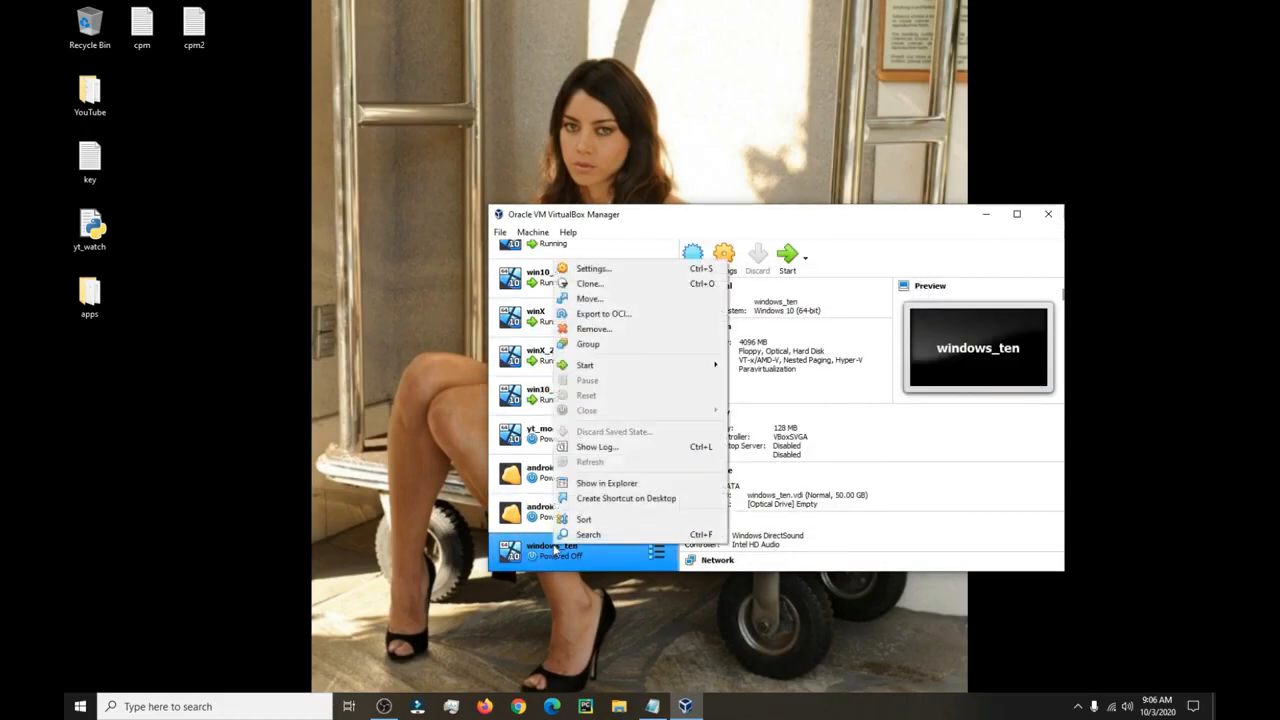
left_click(673, 268)
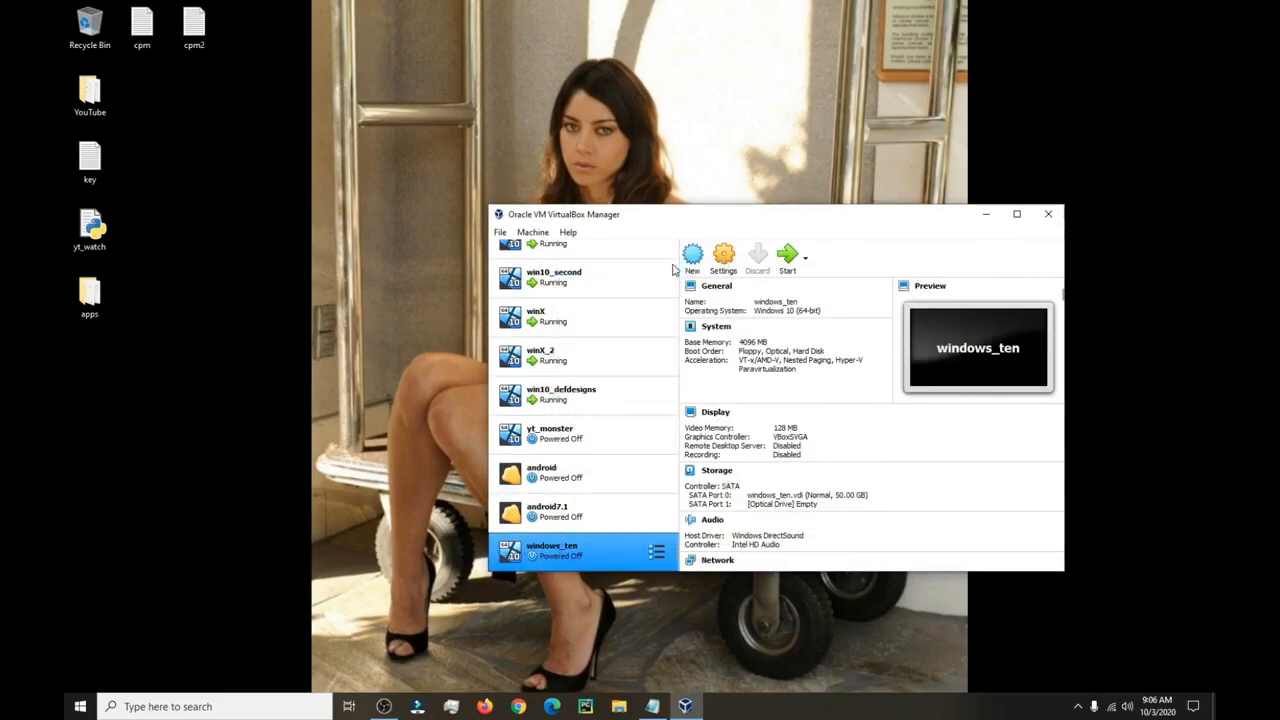
left_click(616, 277)
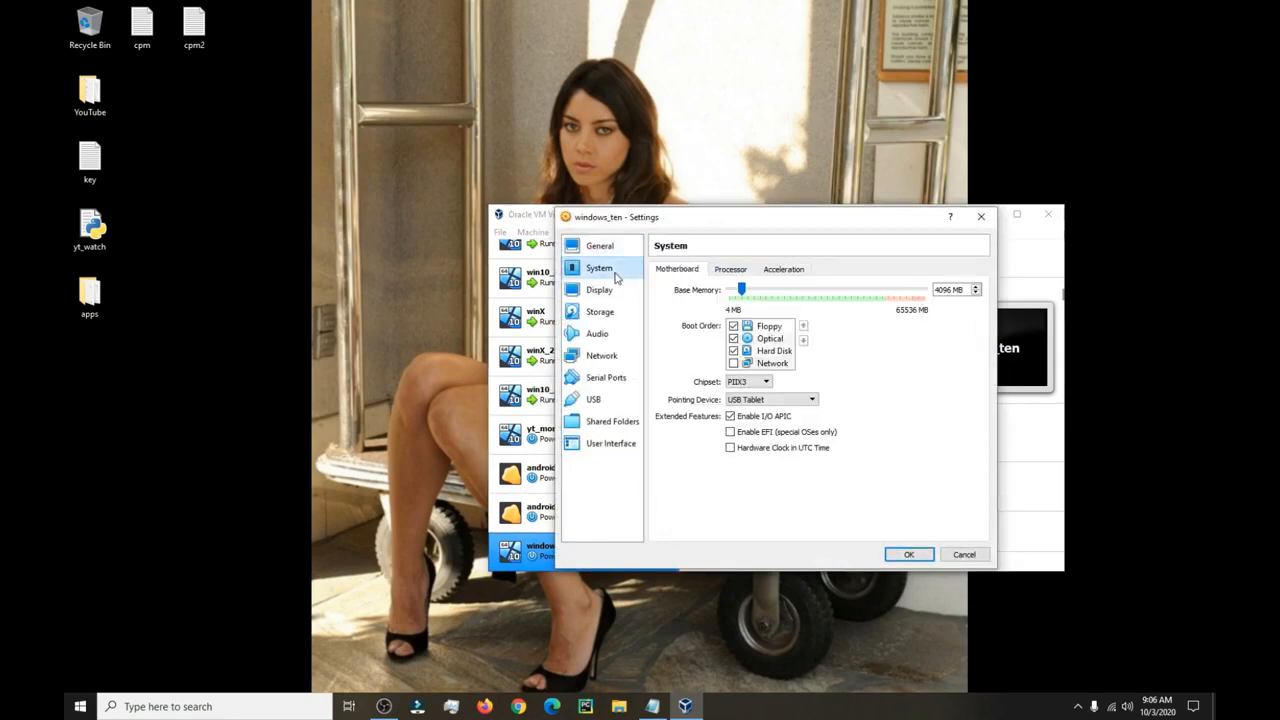
left_click(750, 328)
triple_click(804, 341)
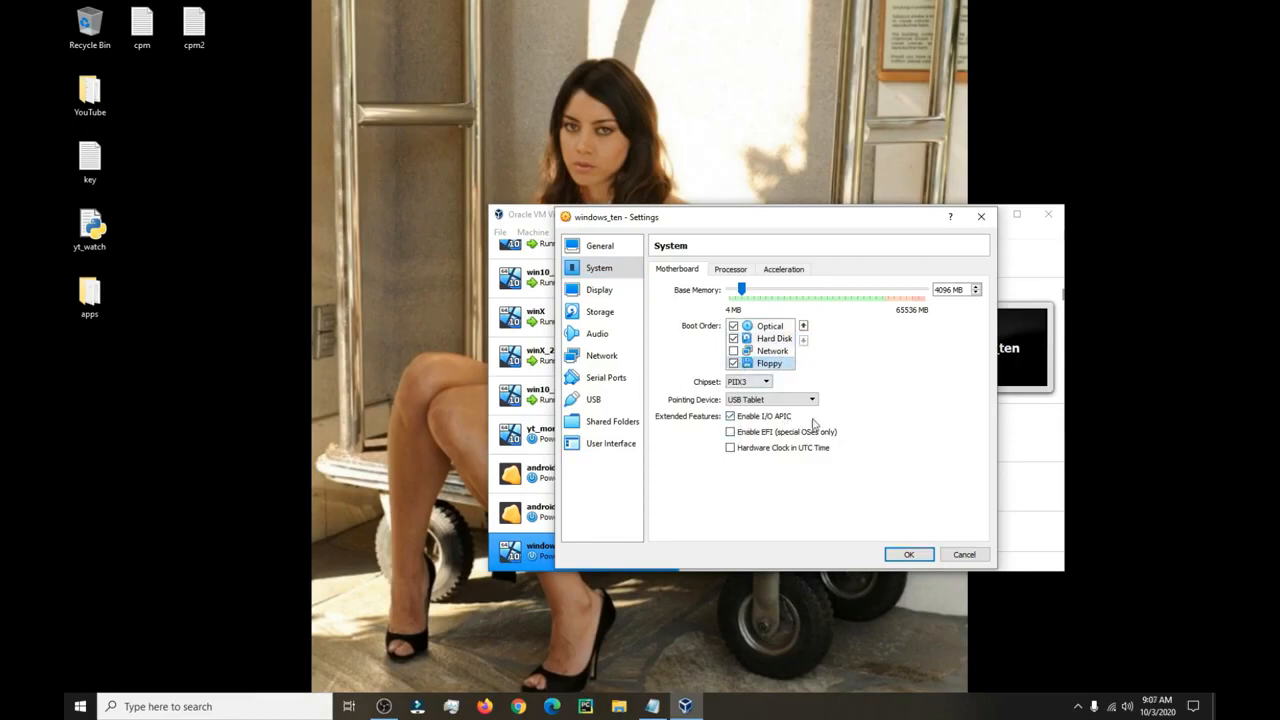
left_click(747, 272)
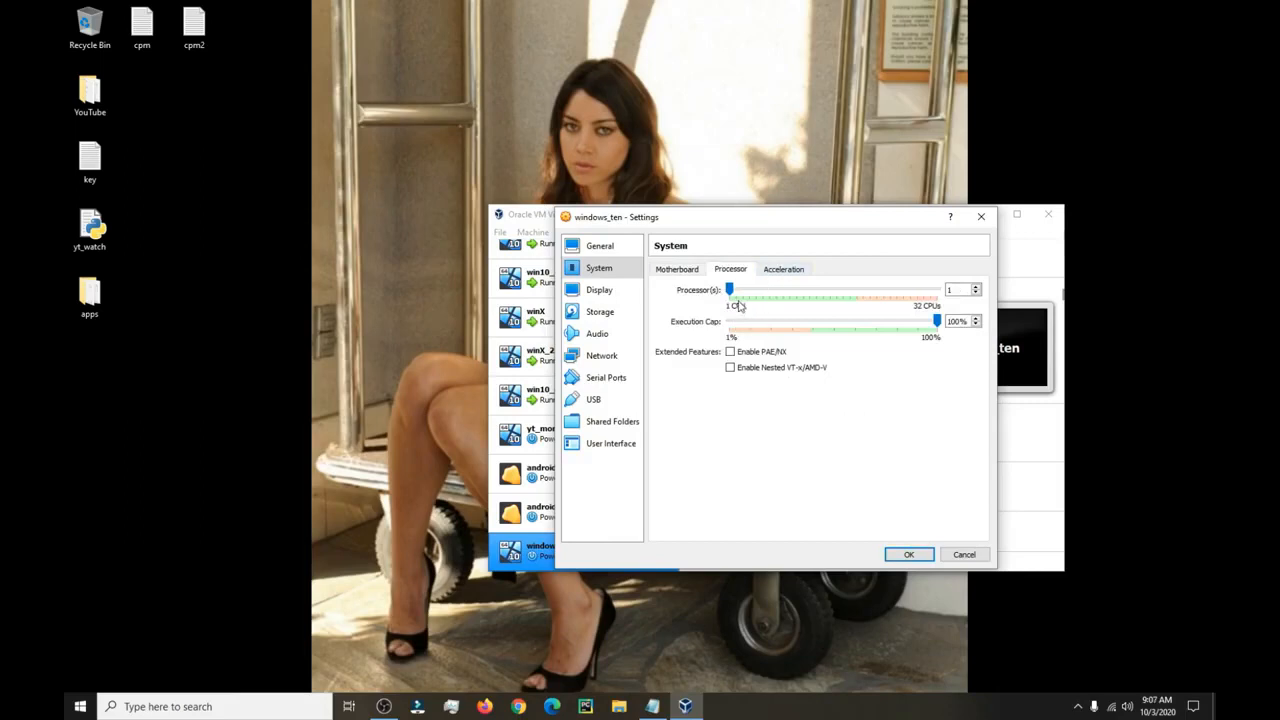
Load Windows.iso into windows_ten's empty optical drive.
left_click(600, 311)
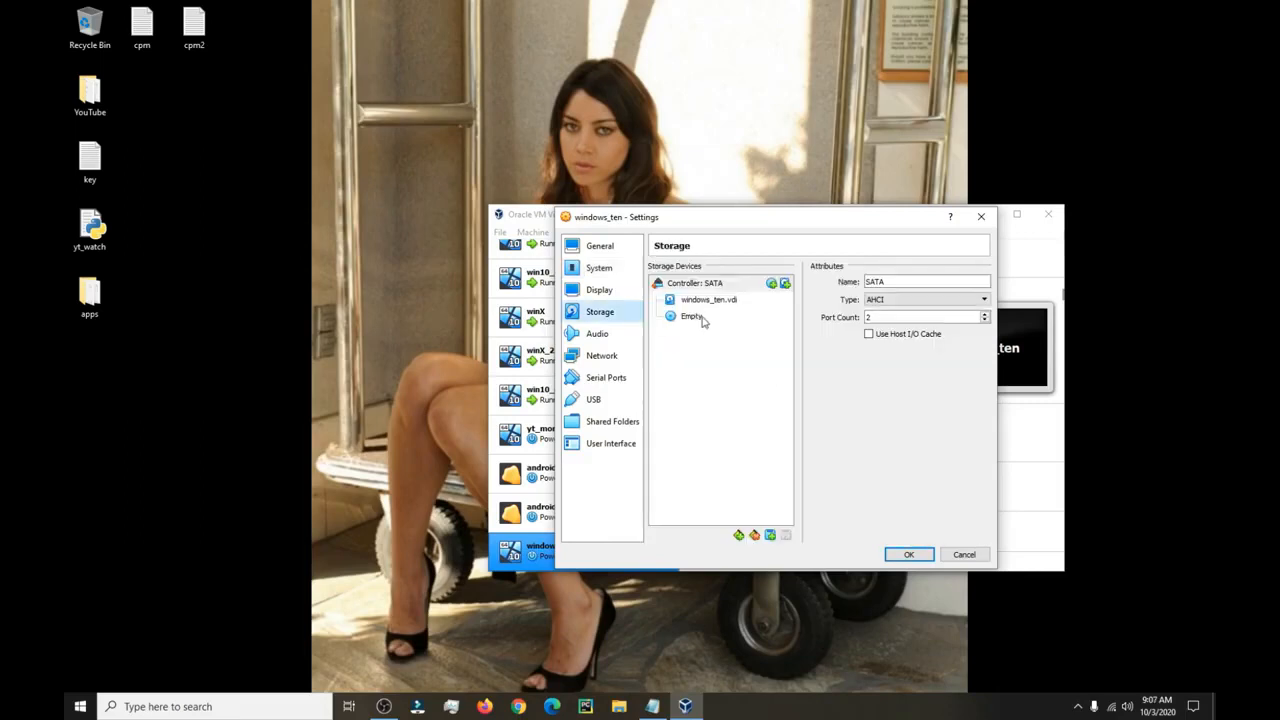
left_click(705, 316)
left_click(984, 284)
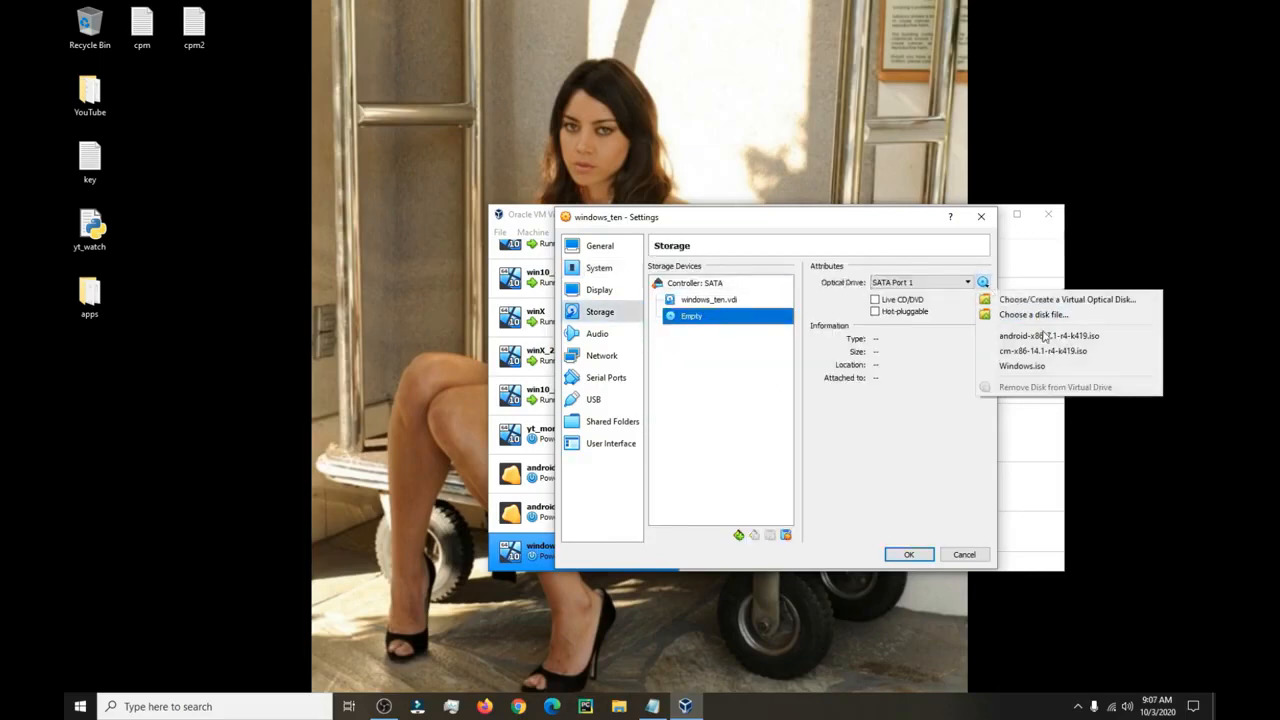
left_click(1046, 367)
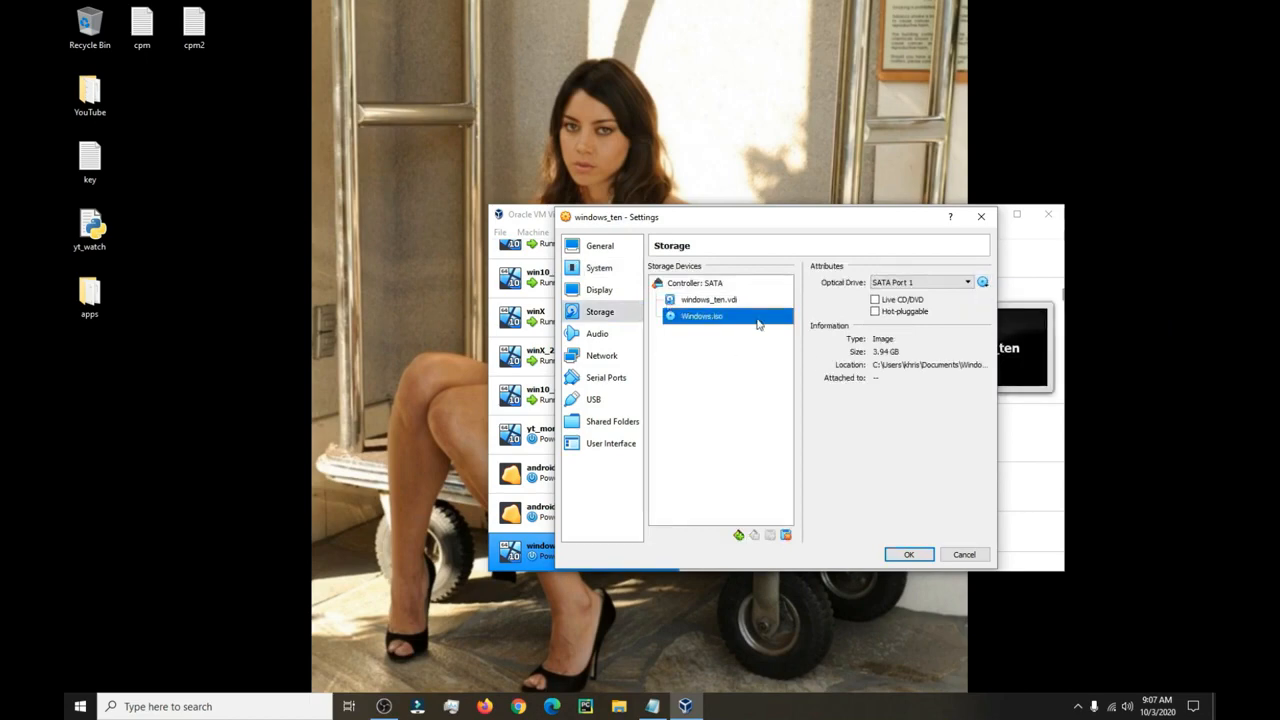
Mark windows_ten.vdi as a solid-state drive, save the settings, and minimize the Manager.
left_click(729, 302)
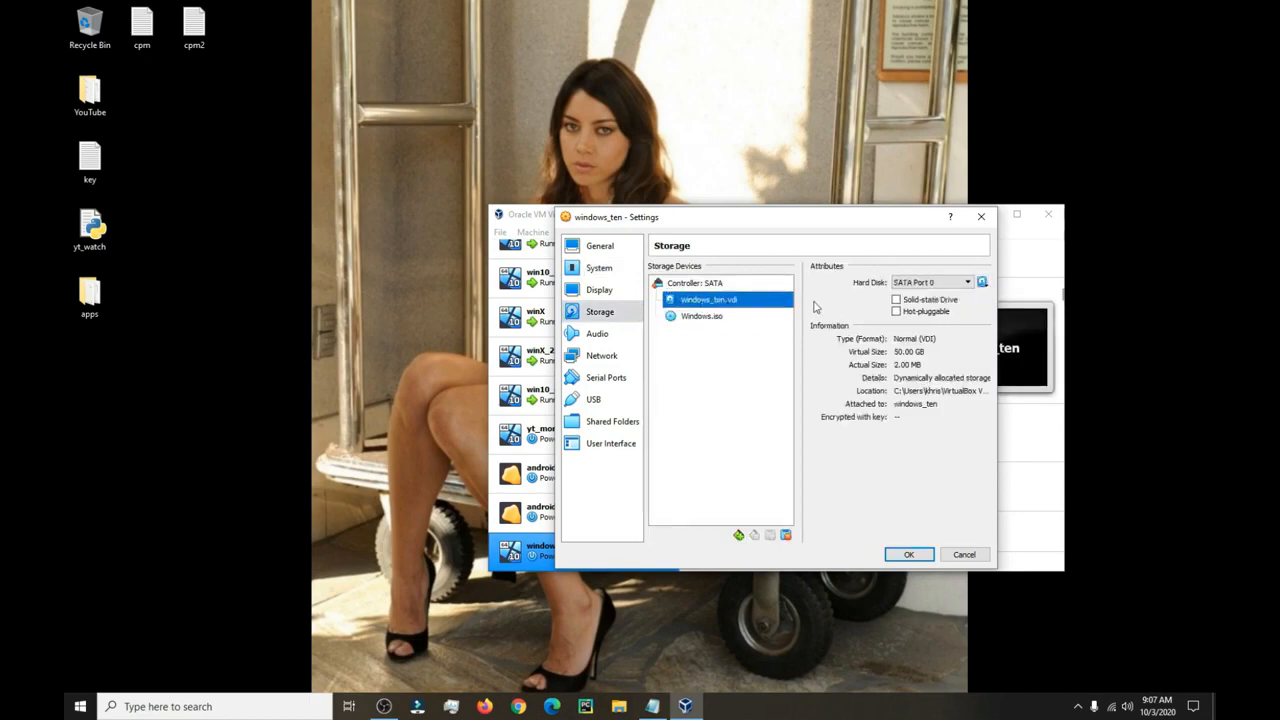
left_click(898, 300)
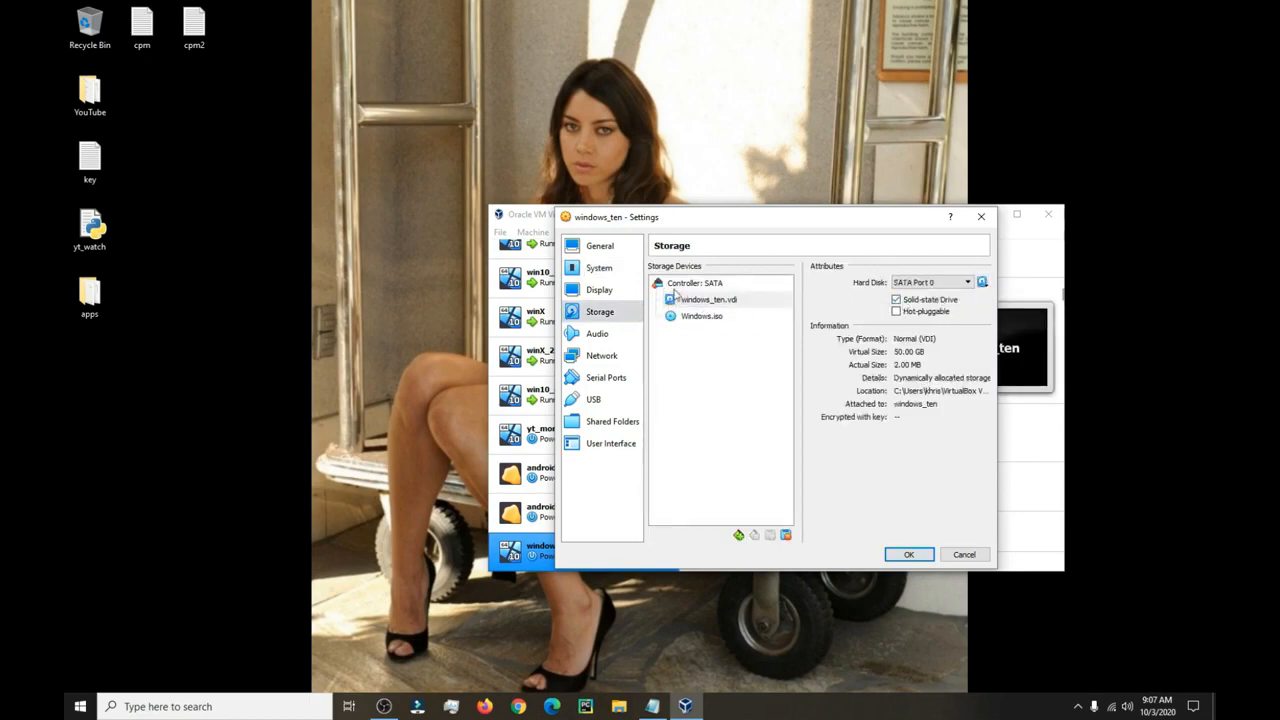
left_click(600, 248)
left_click(905, 554)
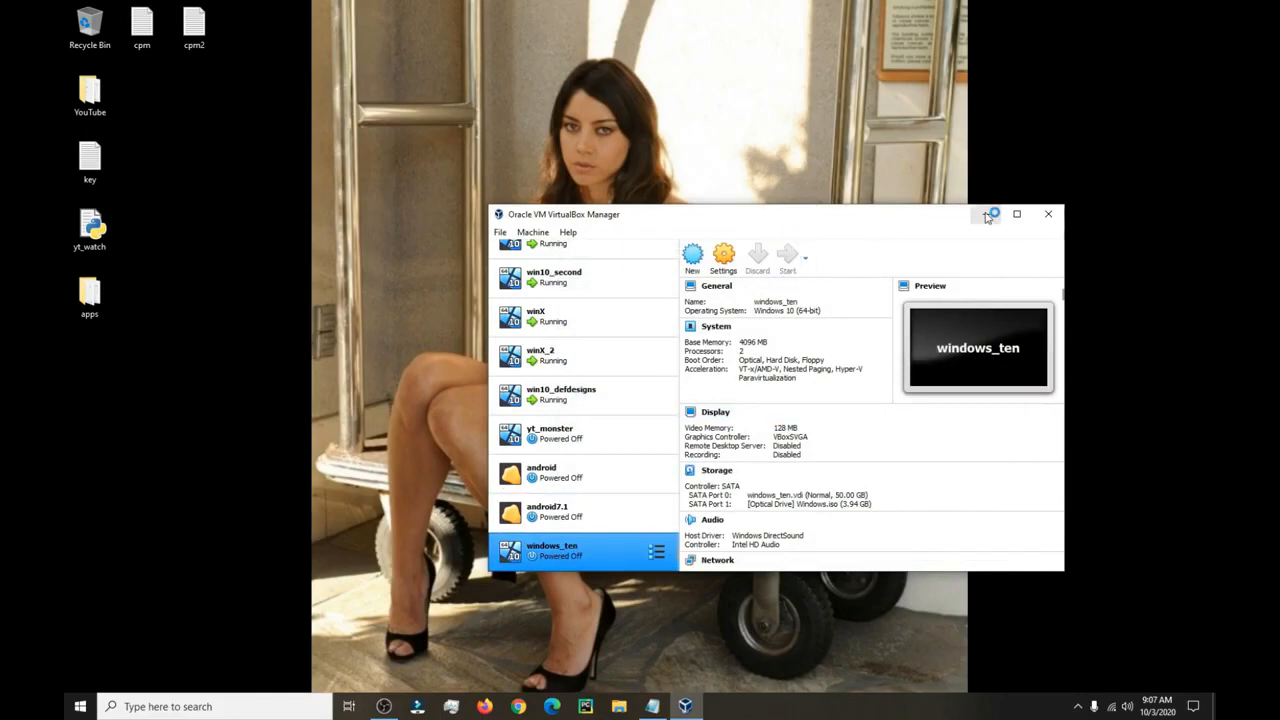
left_click(986, 214)
Start Windows Setup with default language settings and skip the product key.
left_click_drag(706, 158, 710, 230)
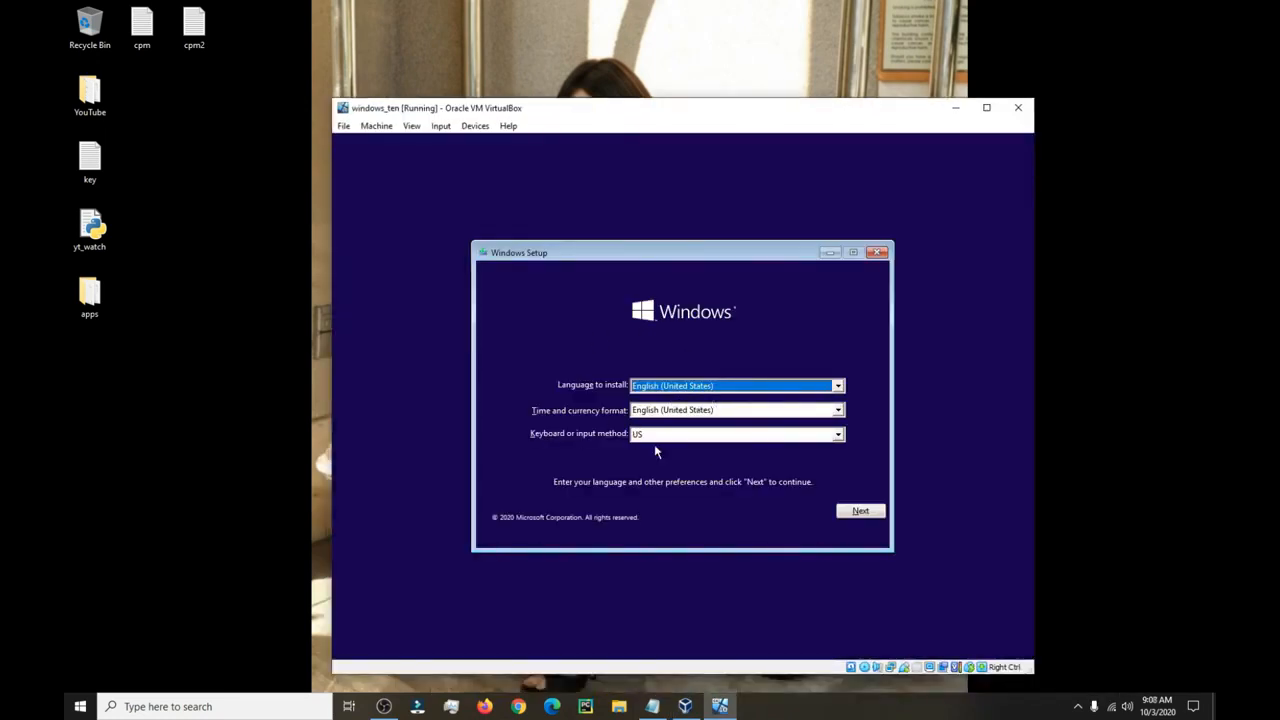
left_click(856, 513)
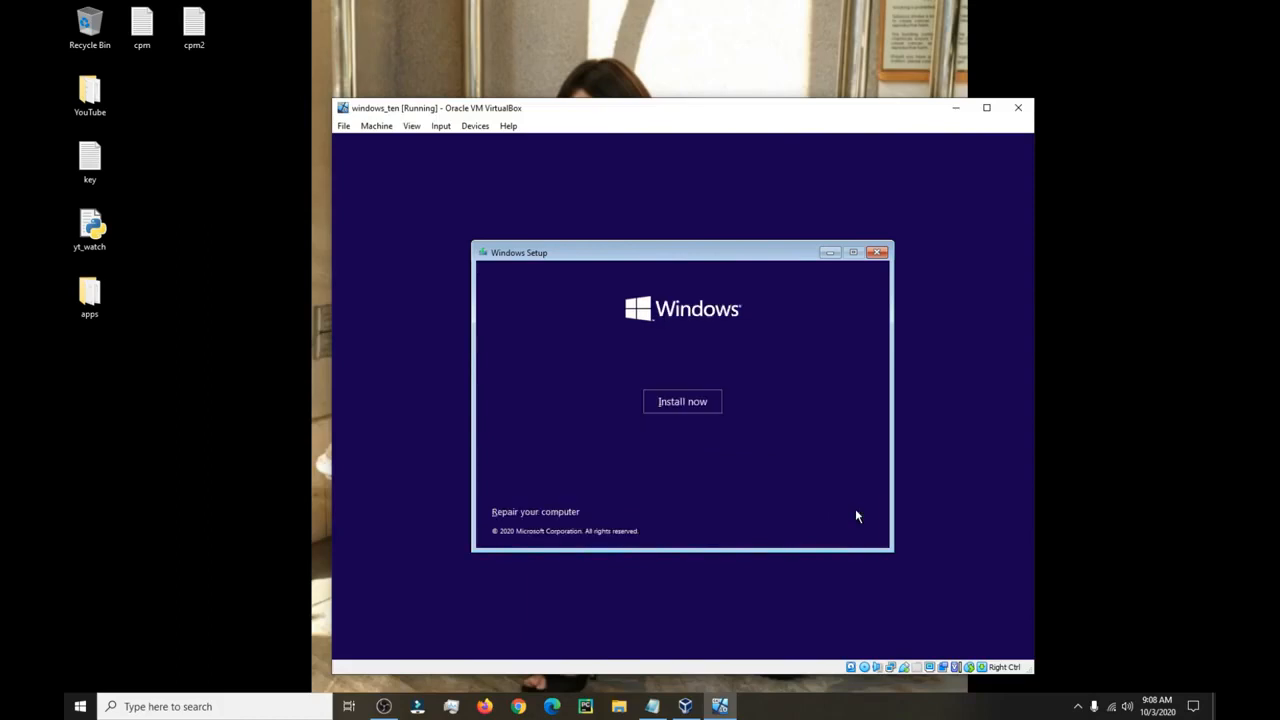
left_click(675, 405)
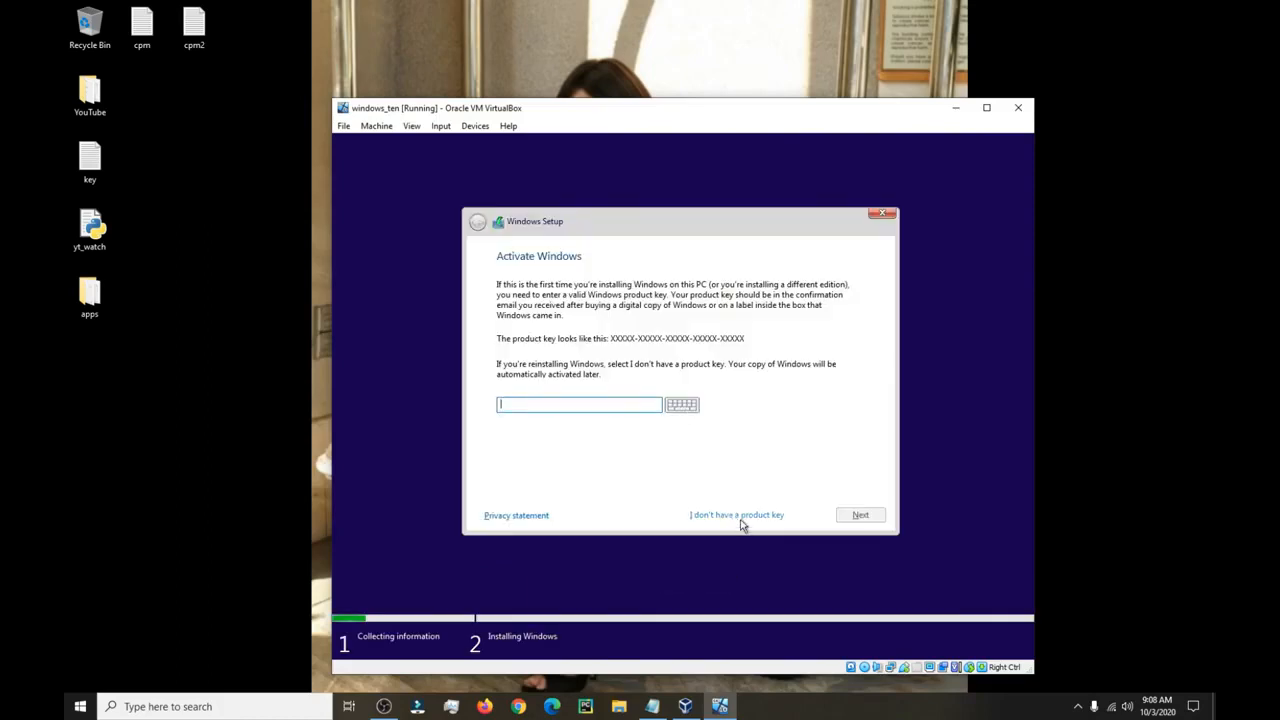
left_click(741, 515)
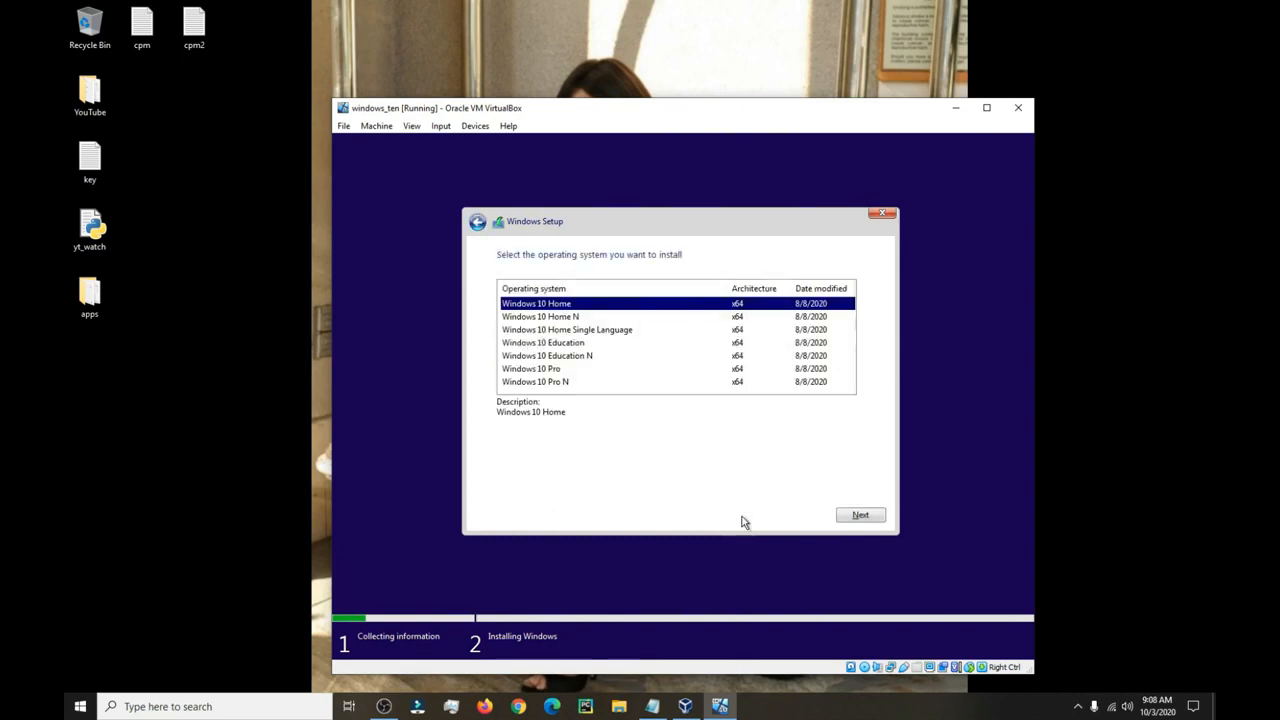
Choose the Windows 10 Pro edition and accept the license terms.
left_click(556, 369)
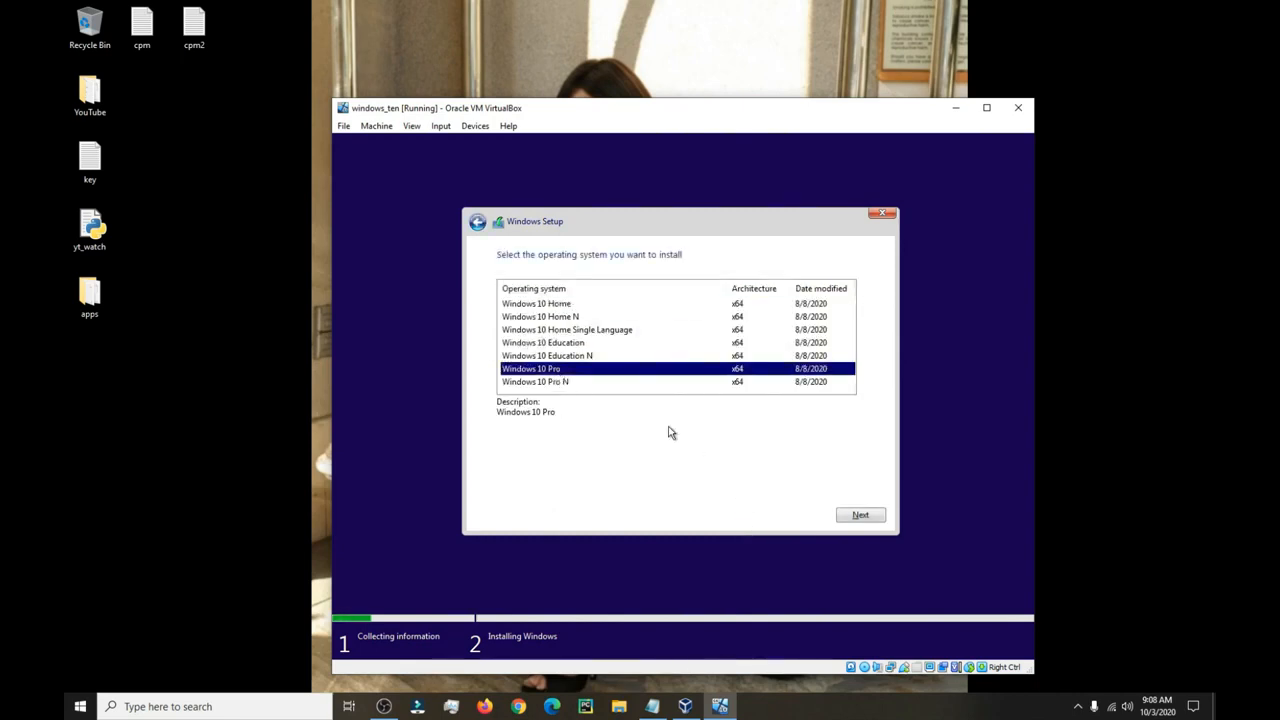
left_click(869, 514)
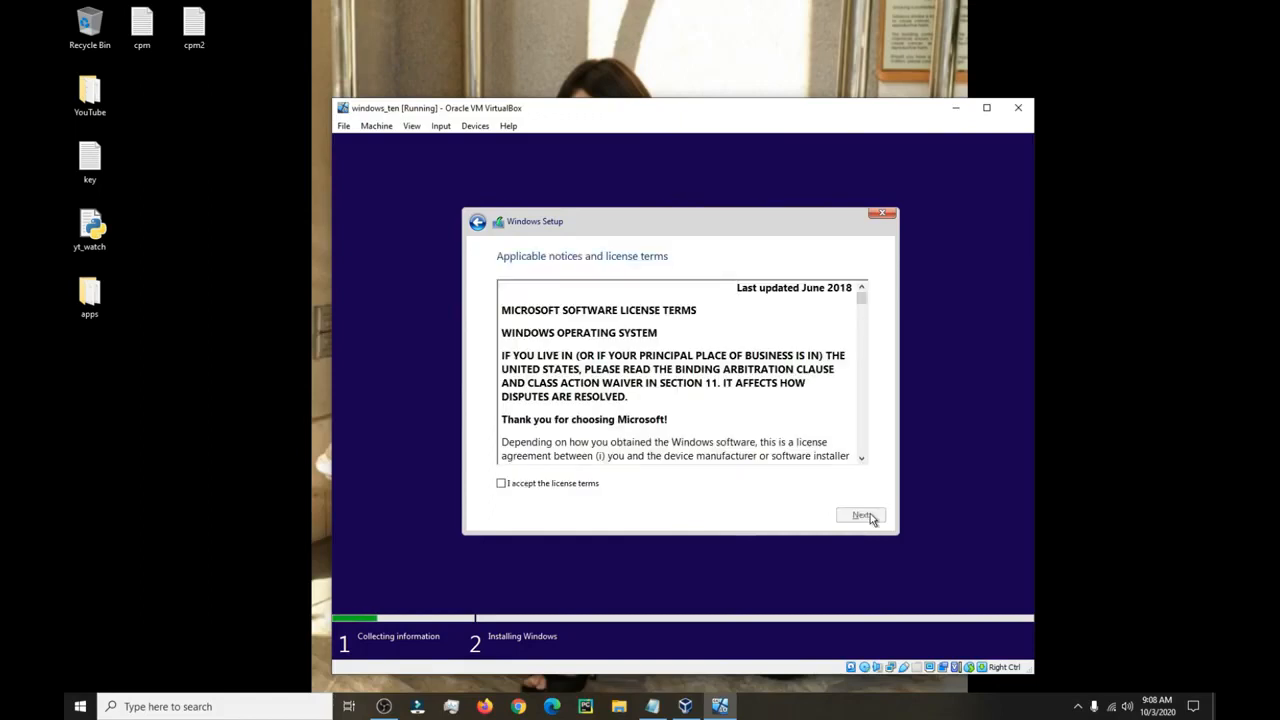
left_click(545, 484)
left_click(843, 518)
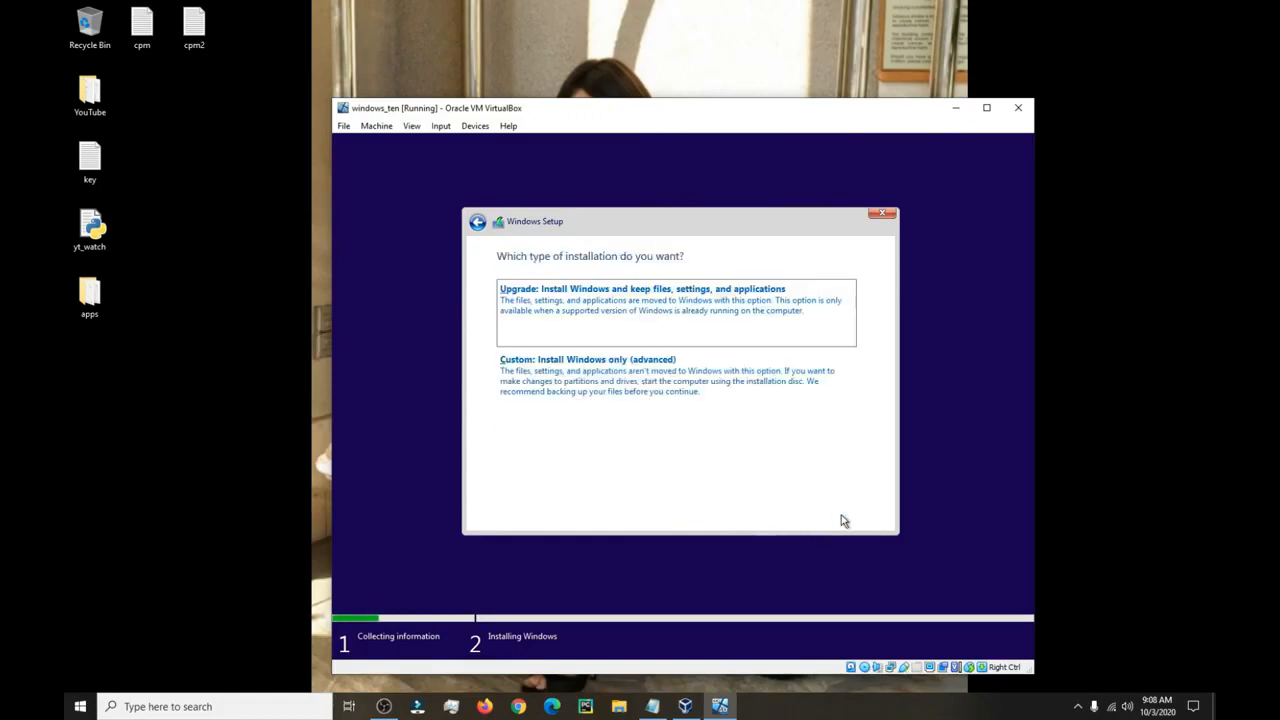
Do a Custom Windows-only install, then confirm United States region and US keyboard, no second layout.
left_click(651, 394)
left_click(868, 514)
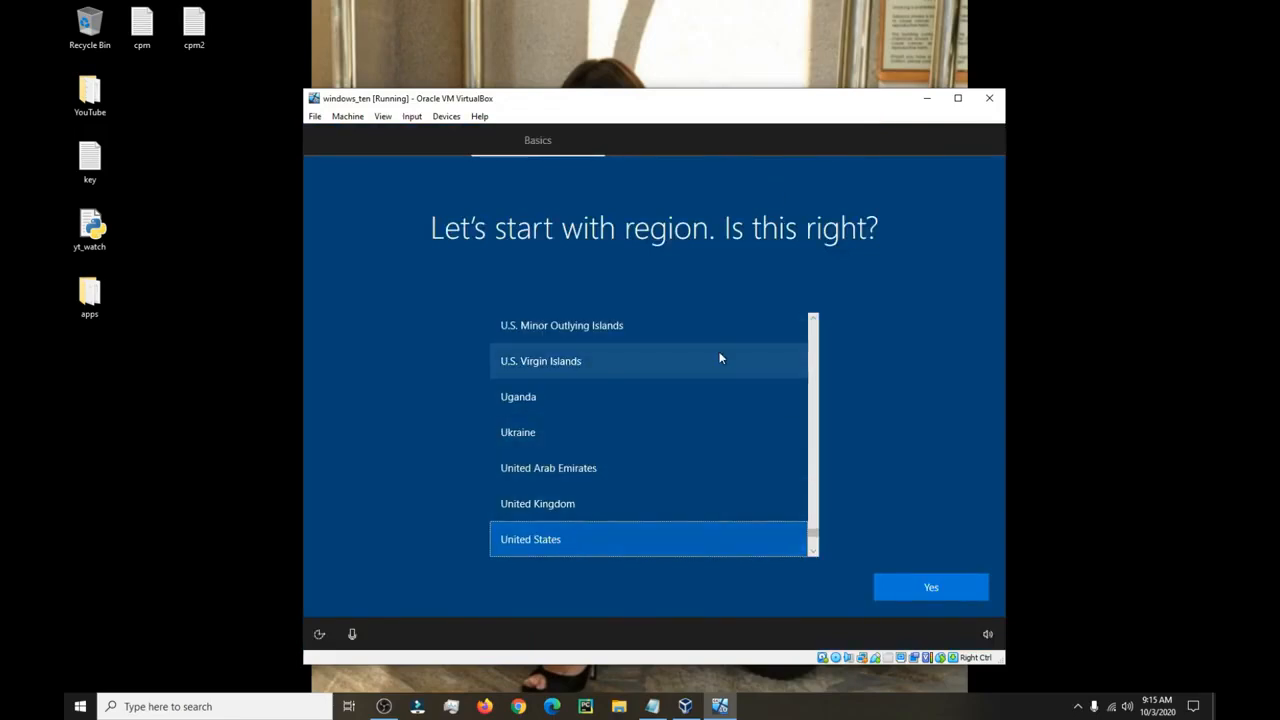
left_click(922, 582)
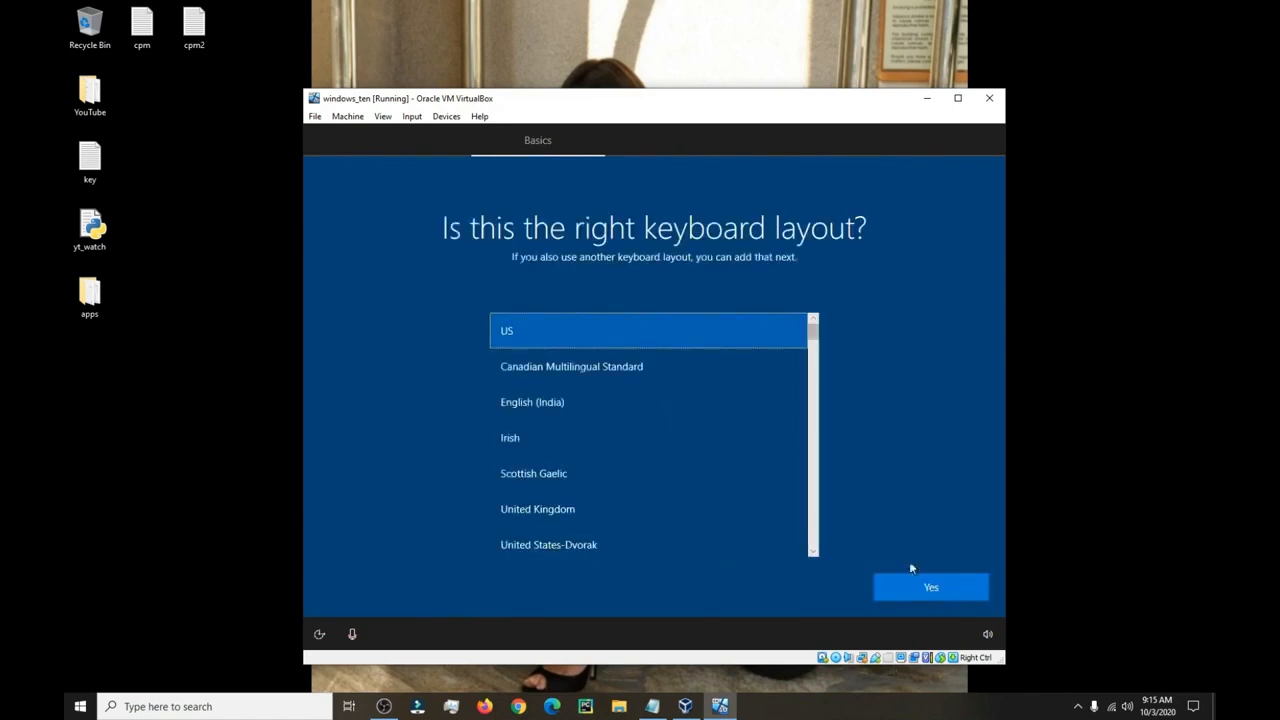
left_click(929, 588)
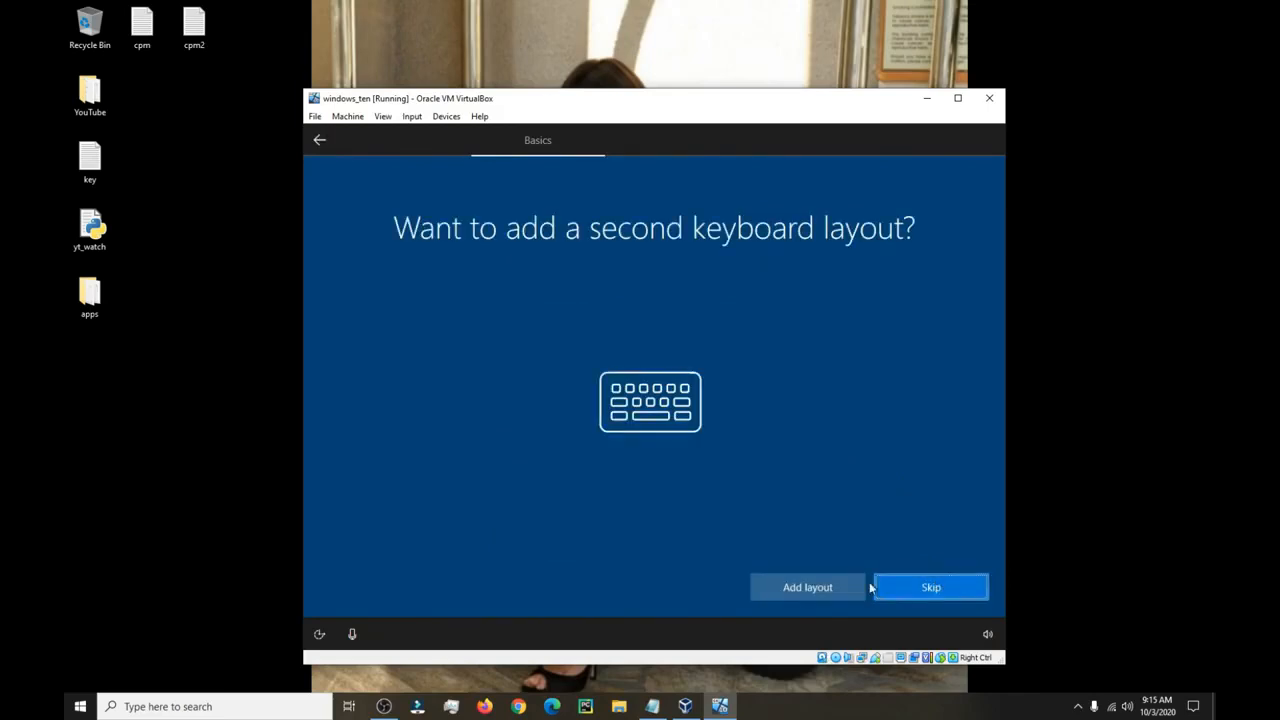
left_click(930, 590)
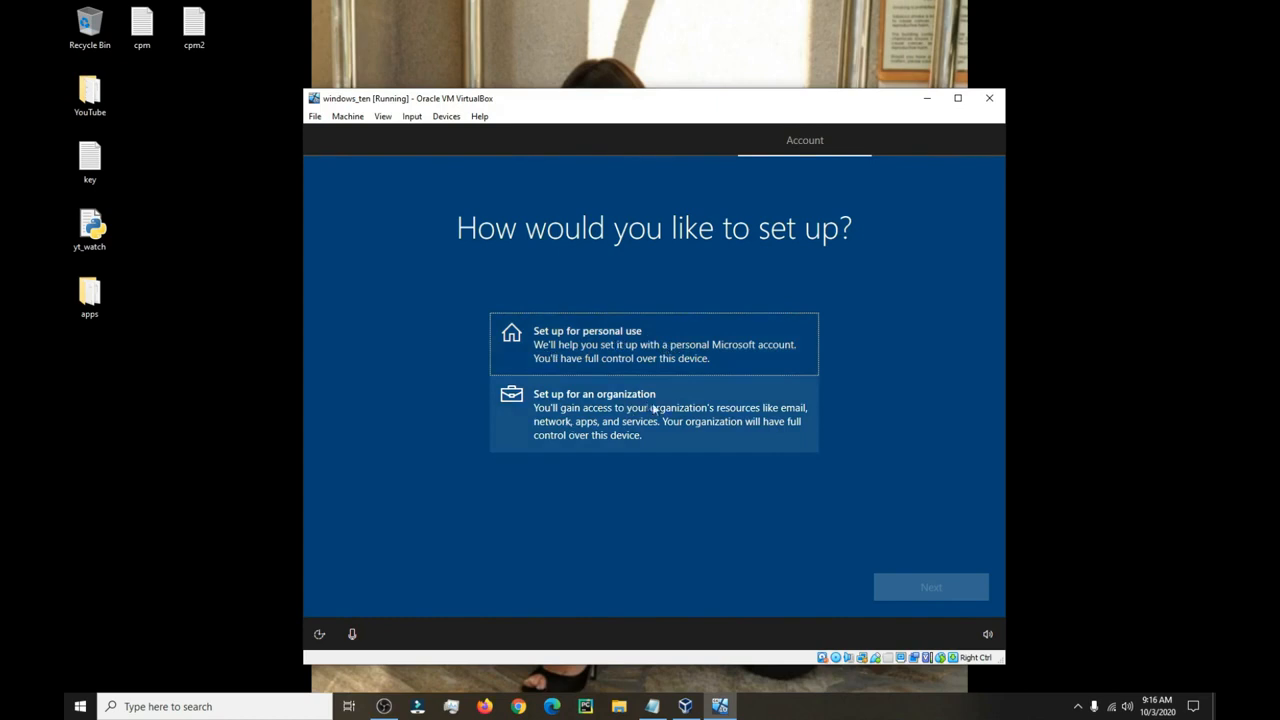
Choose personal use, pick an offline account, and continue with limited experience.
left_click(664, 352)
left_click(930, 586)
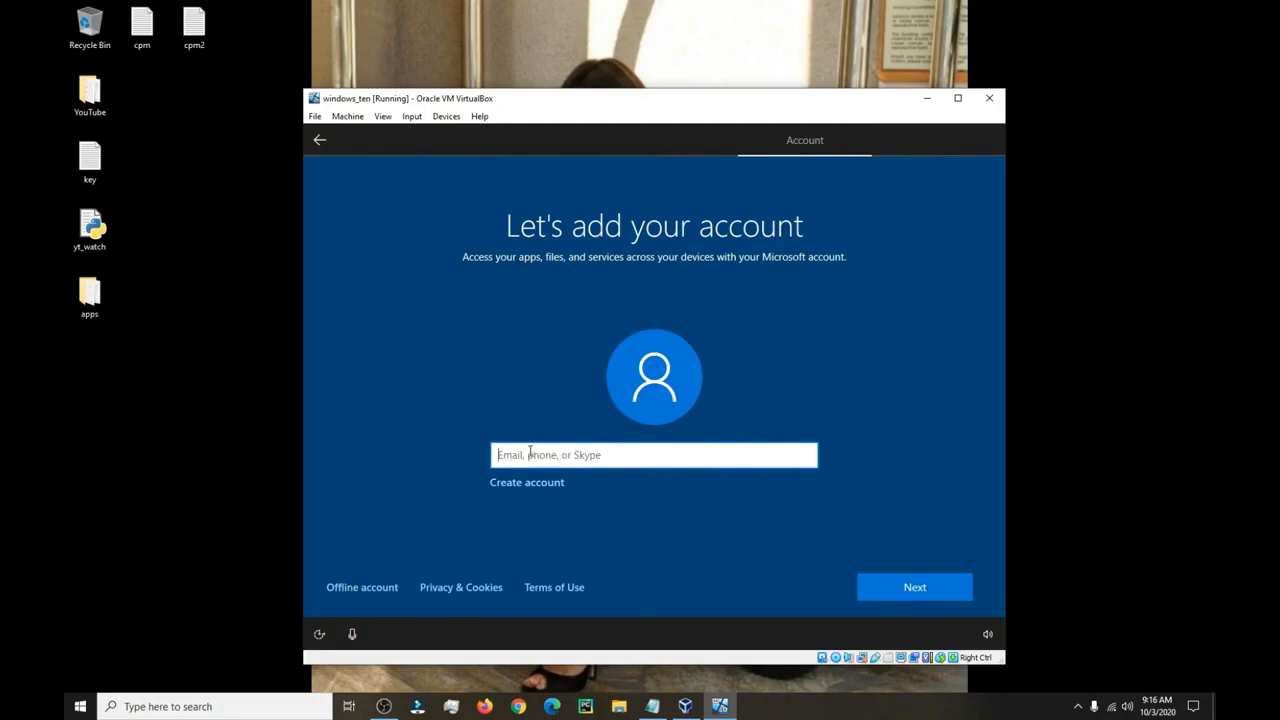
left_click(362, 587)
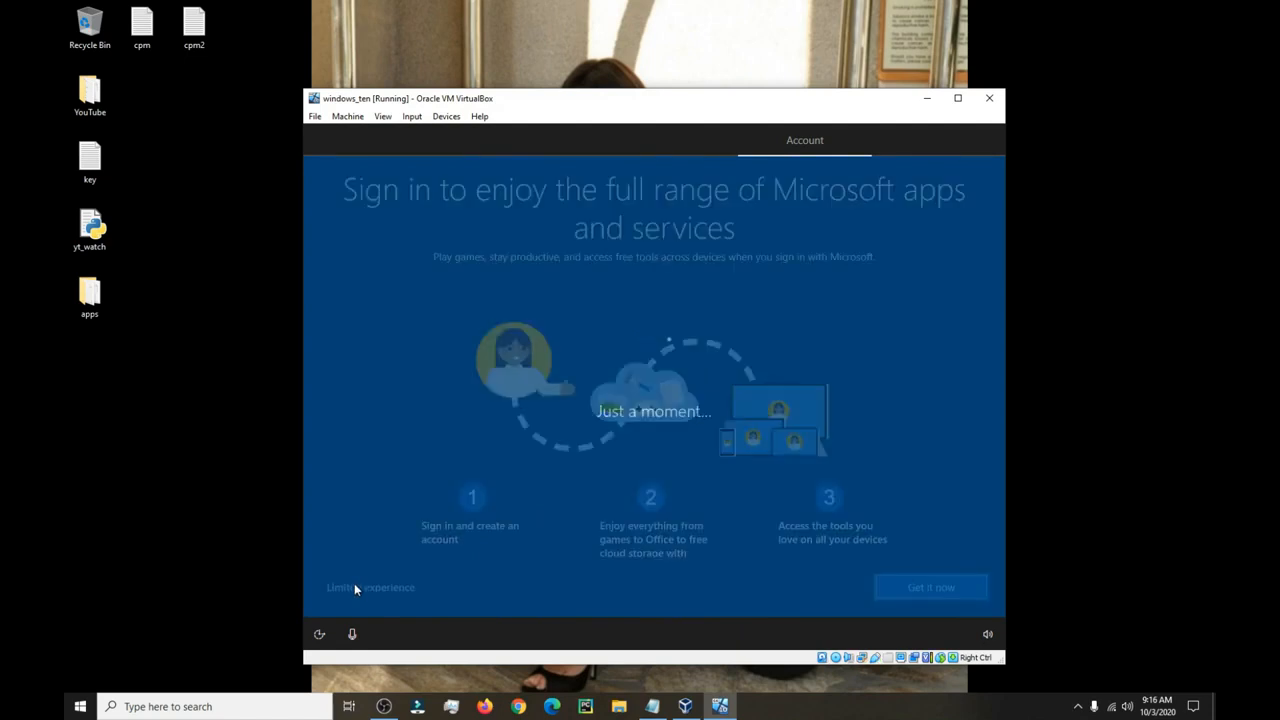
left_click(362, 588)
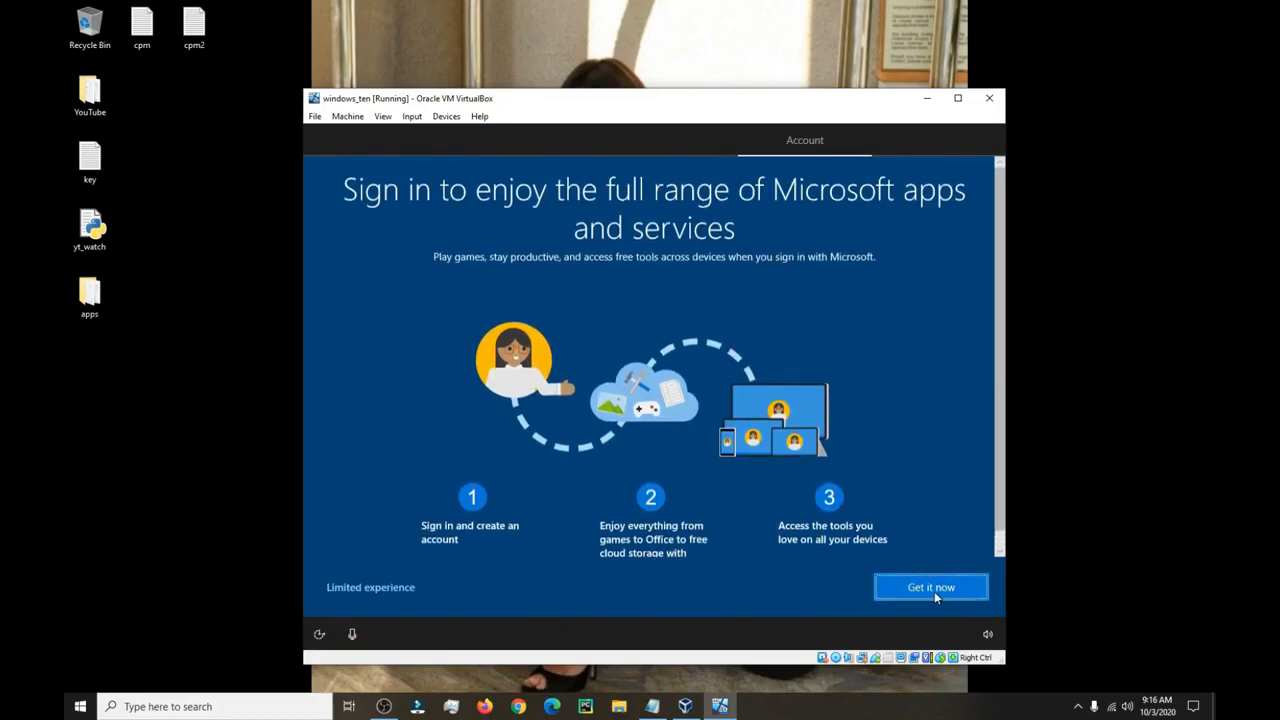
left_click(380, 594)
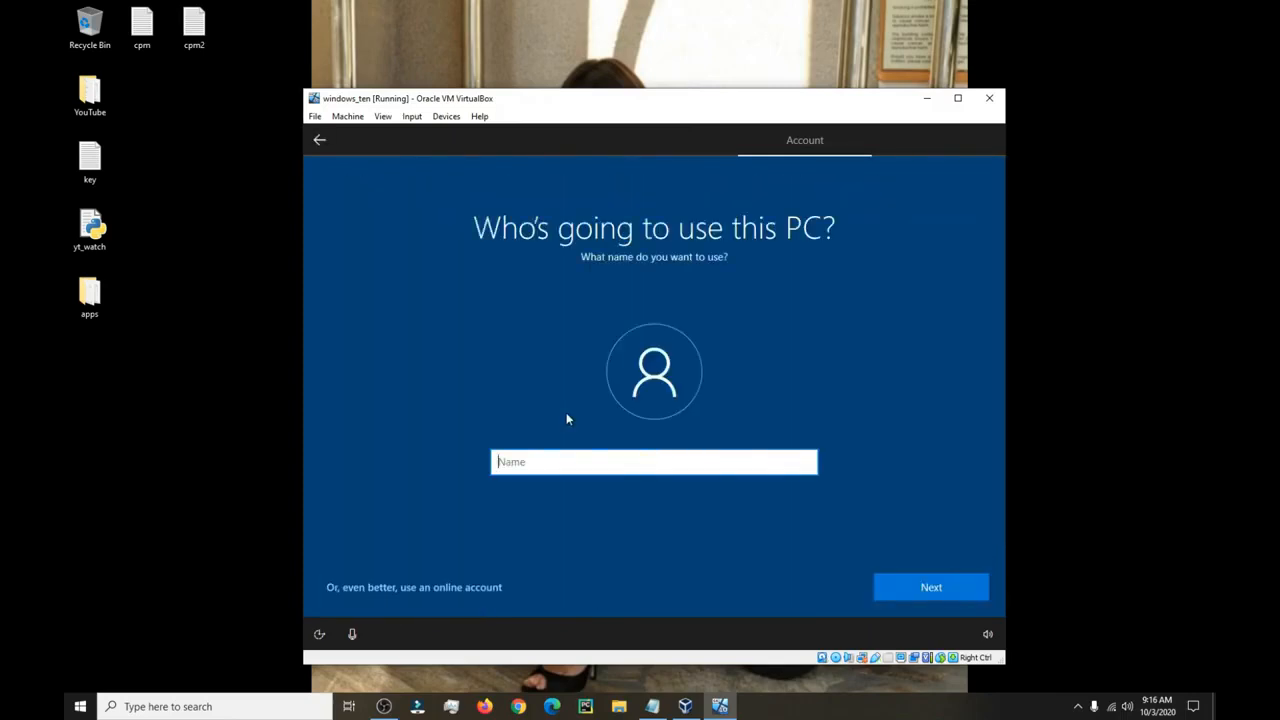
Name the local account 'pc', then set and confirm its password.
type("pc1")
left_click(918, 586)
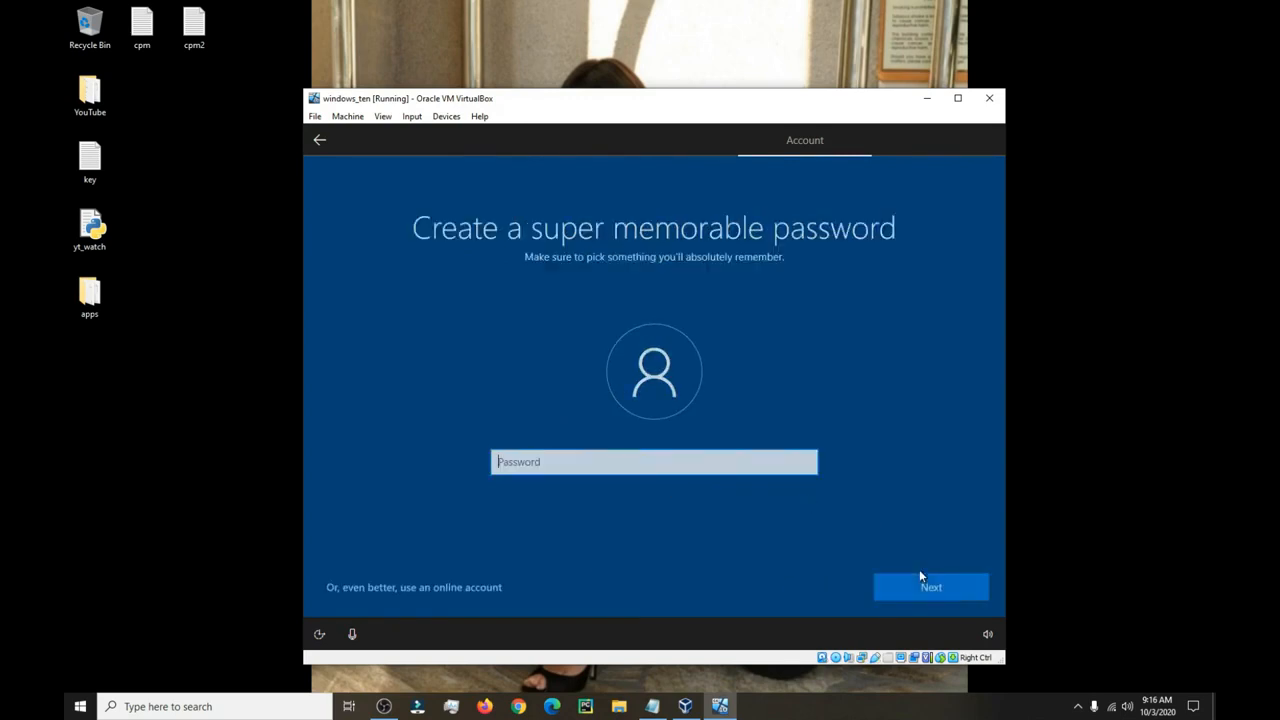
type("••••")
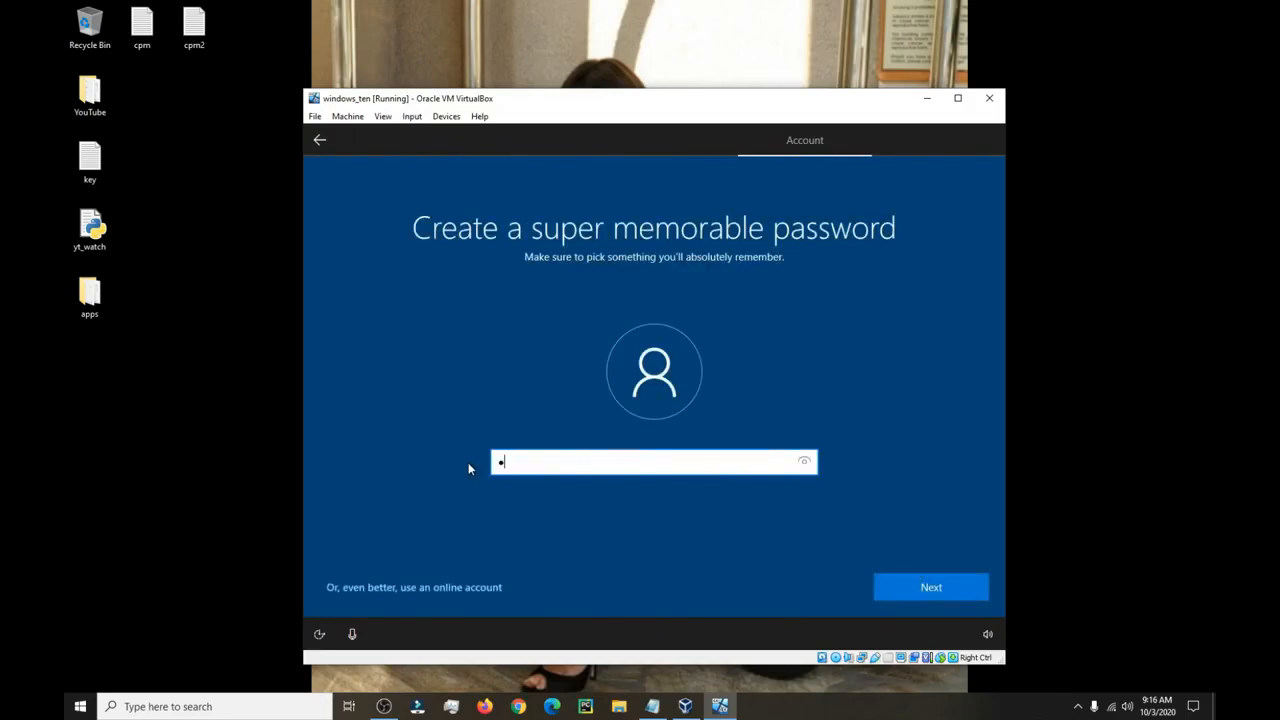
left_click(939, 588)
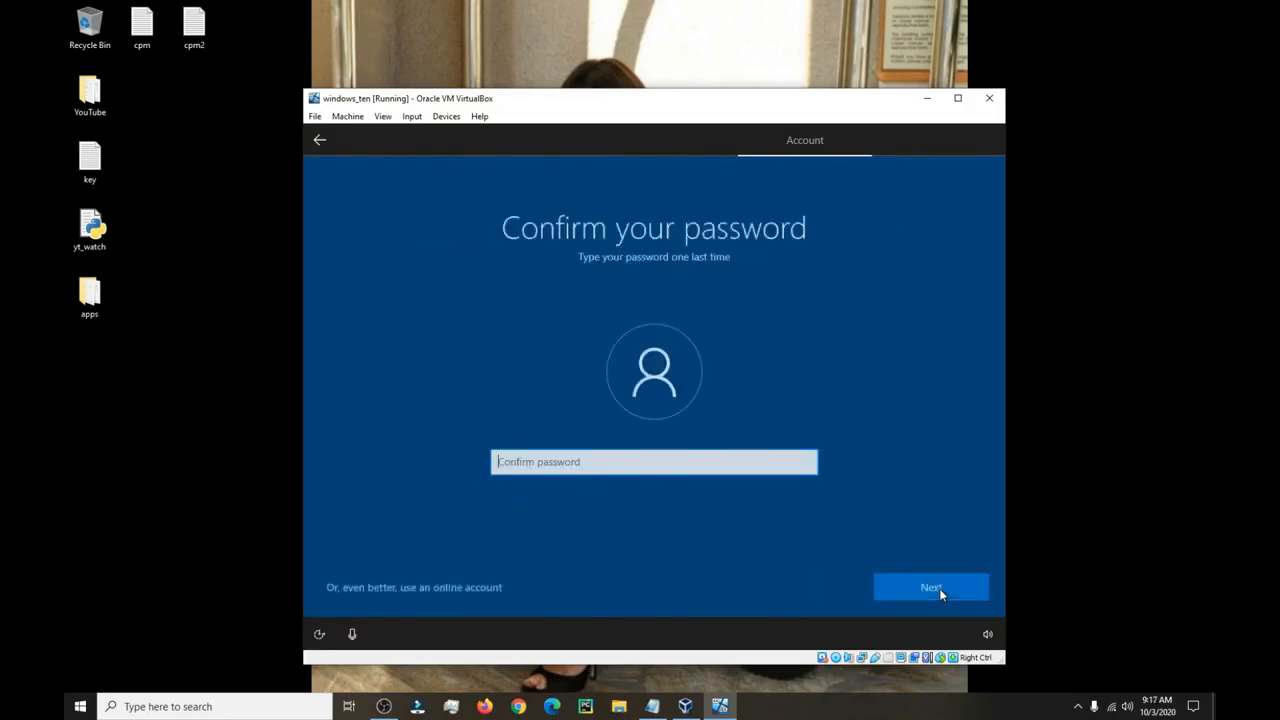
type("••••")
key("Return")
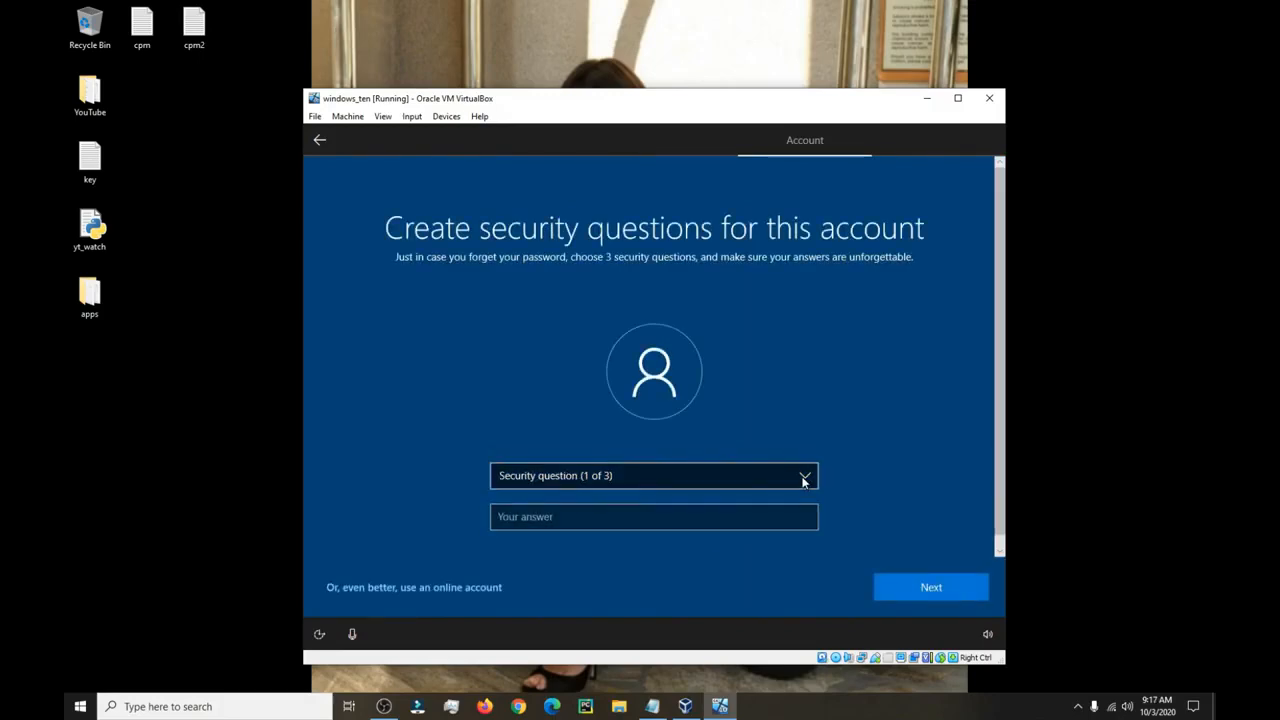
Answer the first-pet's-name and childhood-nickname security questions.
left_click(804, 478)
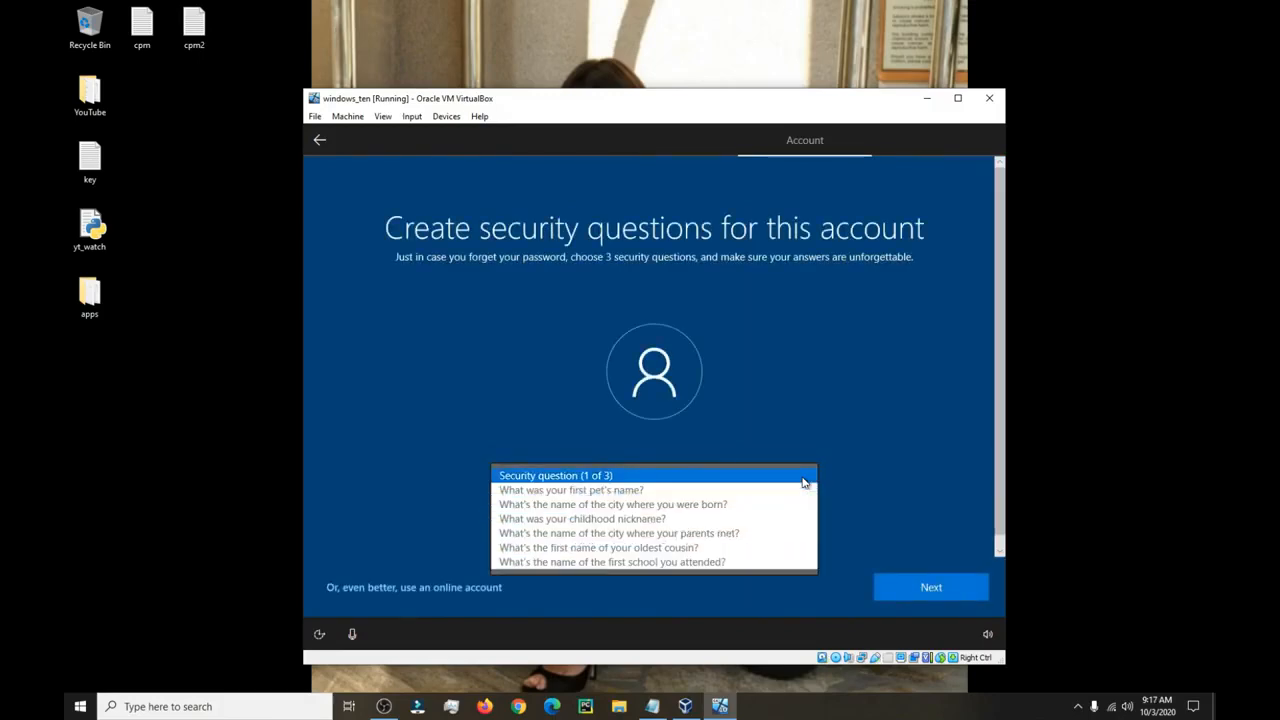
left_click(707, 490)
left_click(620, 512)
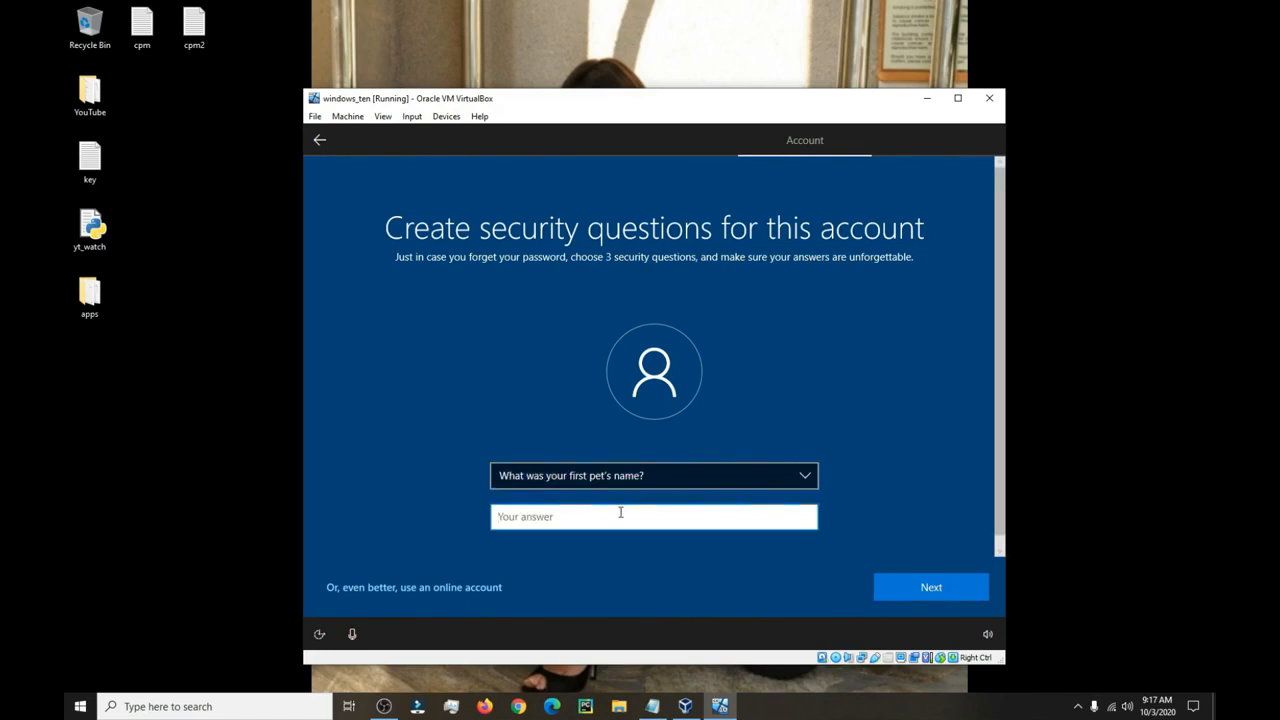
type("pets")
left_click(985, 590)
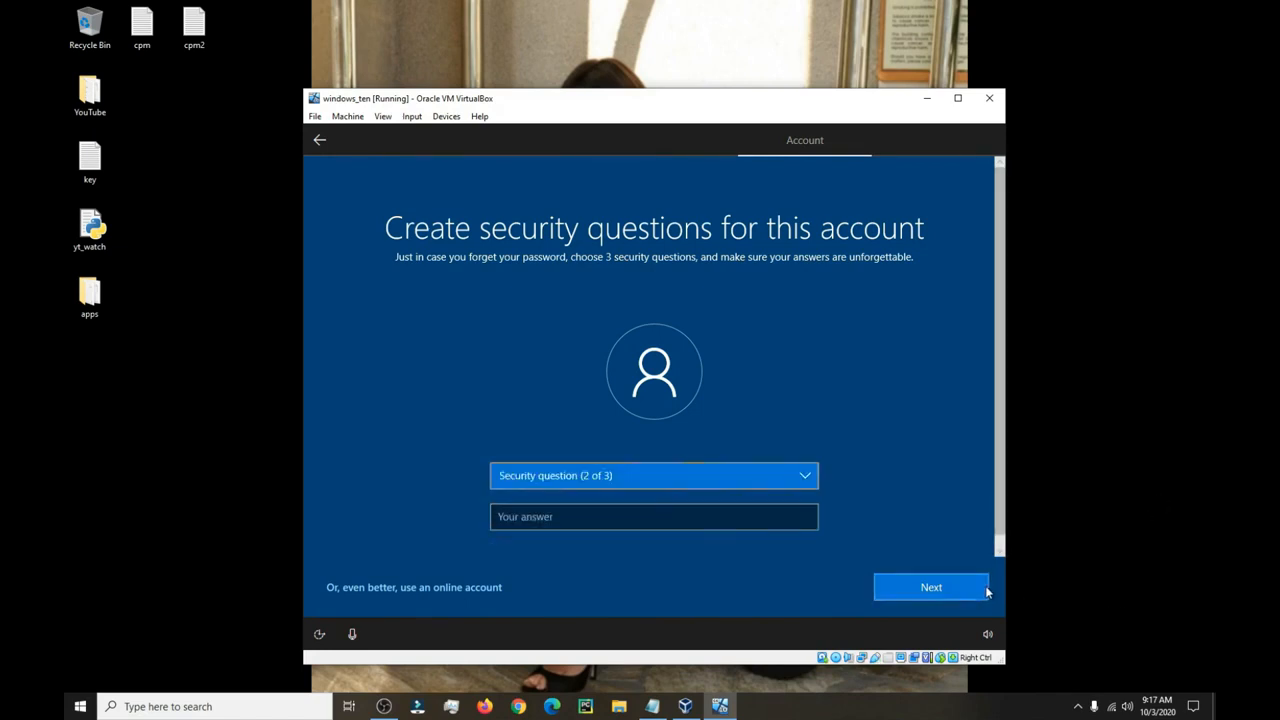
left_click(804, 477)
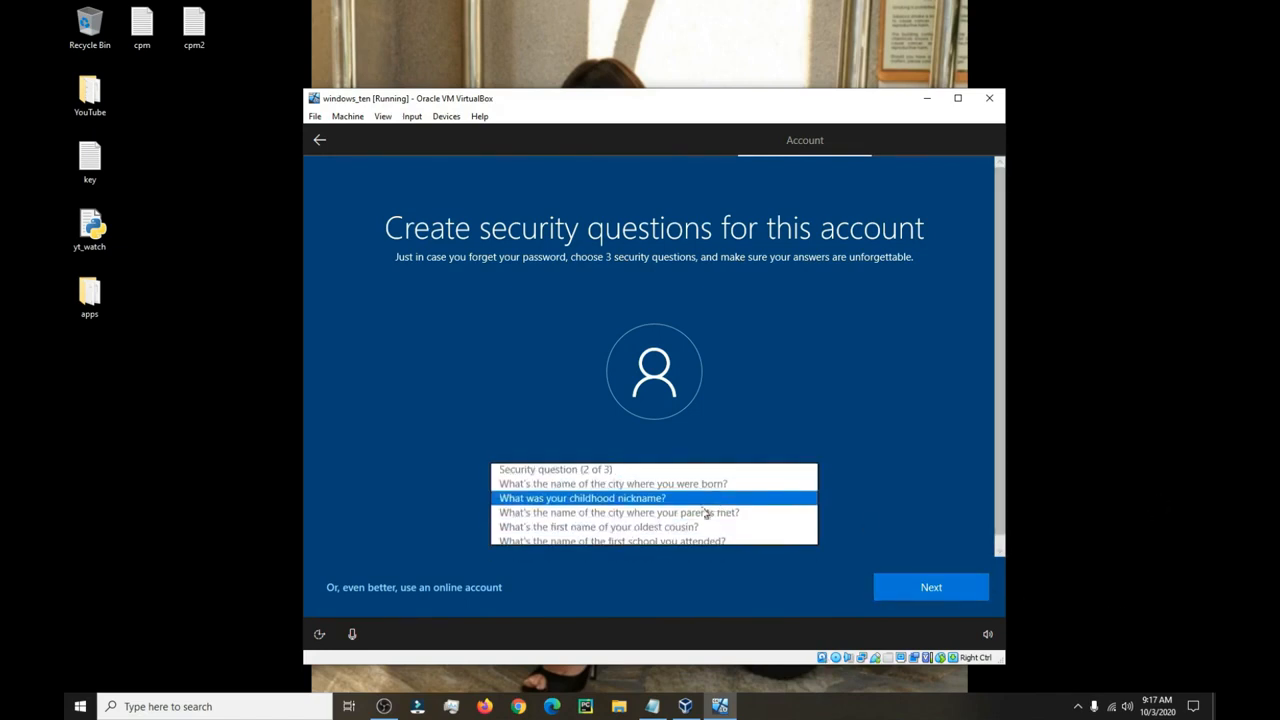
left_click(720, 500)
left_click(649, 516)
type("nicj")
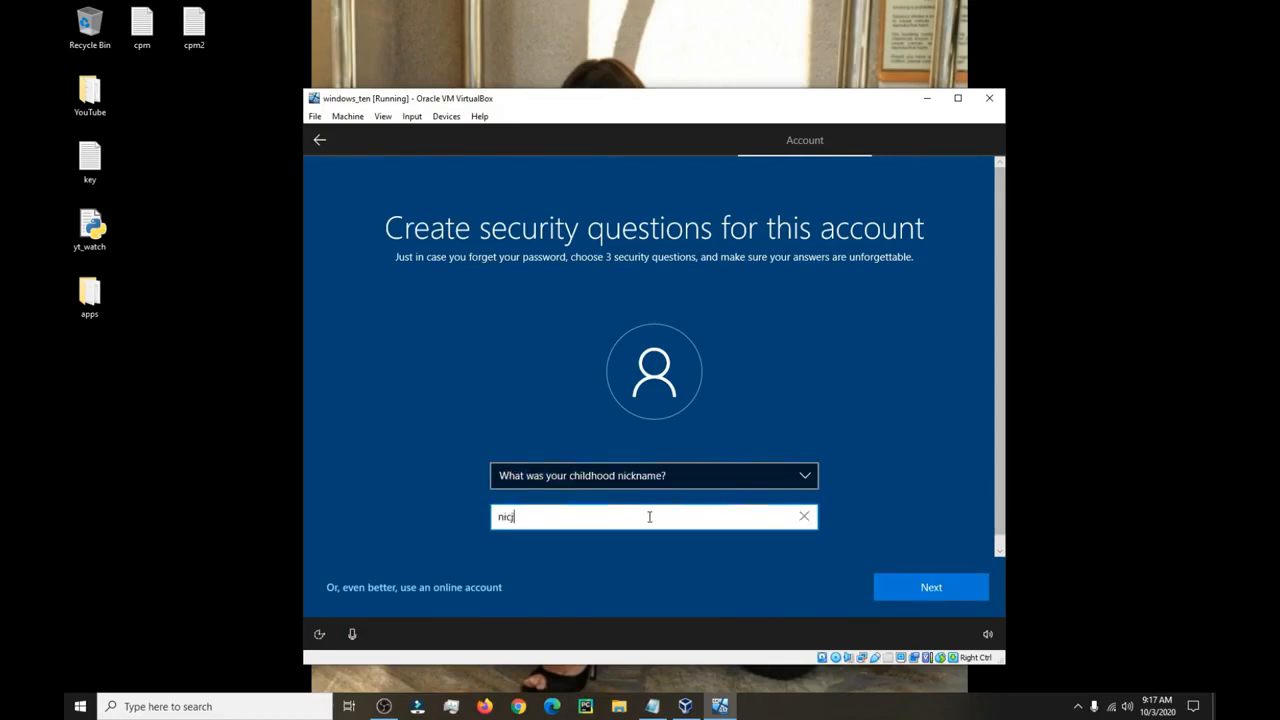
key("BackSpace")
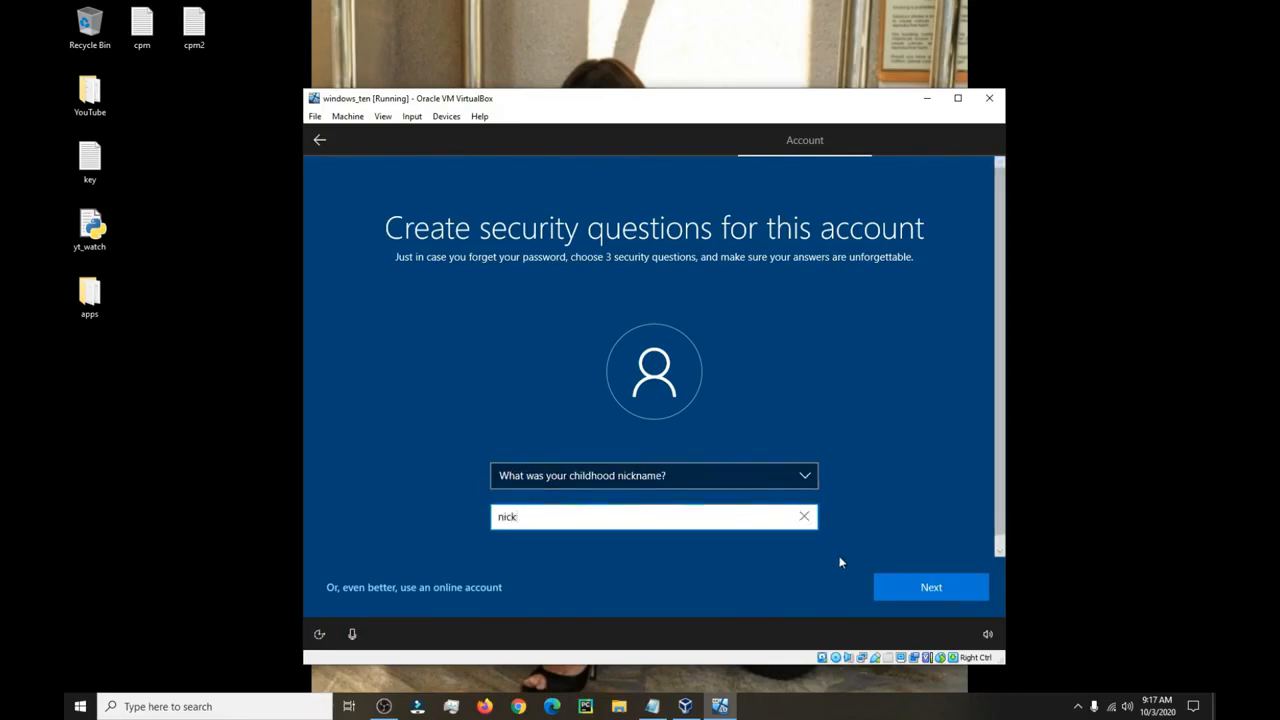
left_click(932, 586)
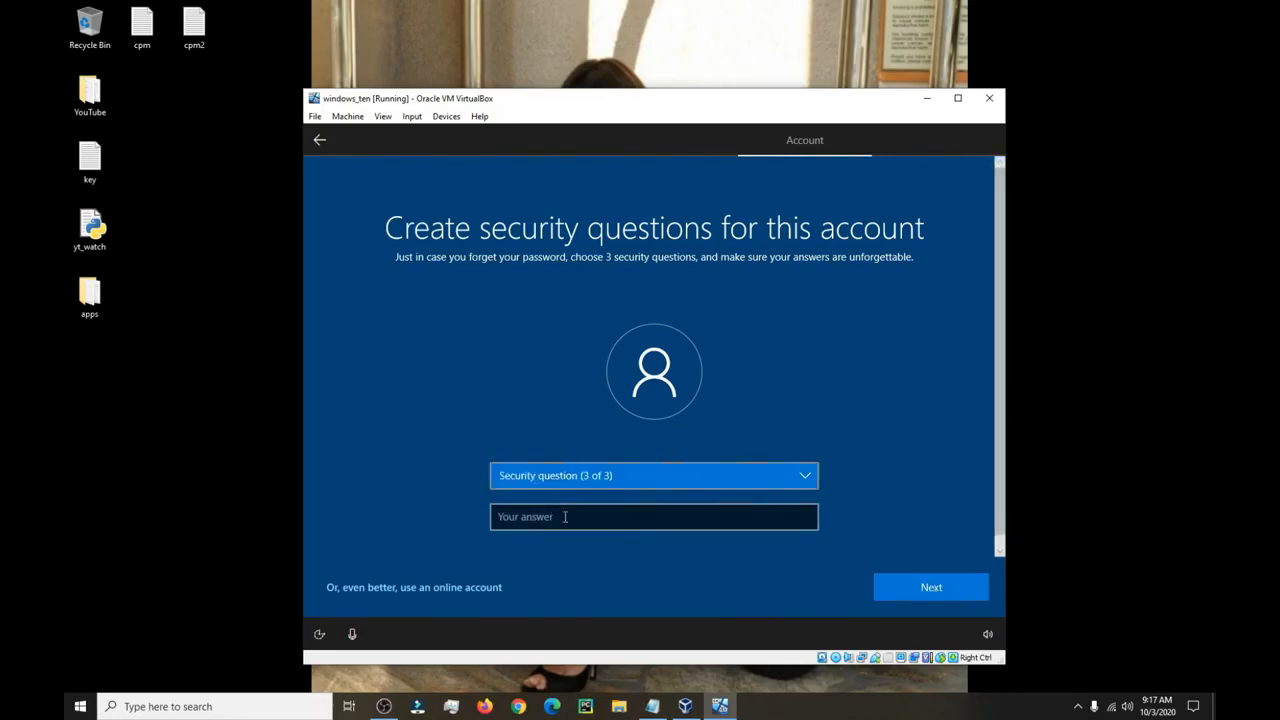
Choose the oldest-cousin question as the third security question, answer it, and continue.
left_click(681, 479)
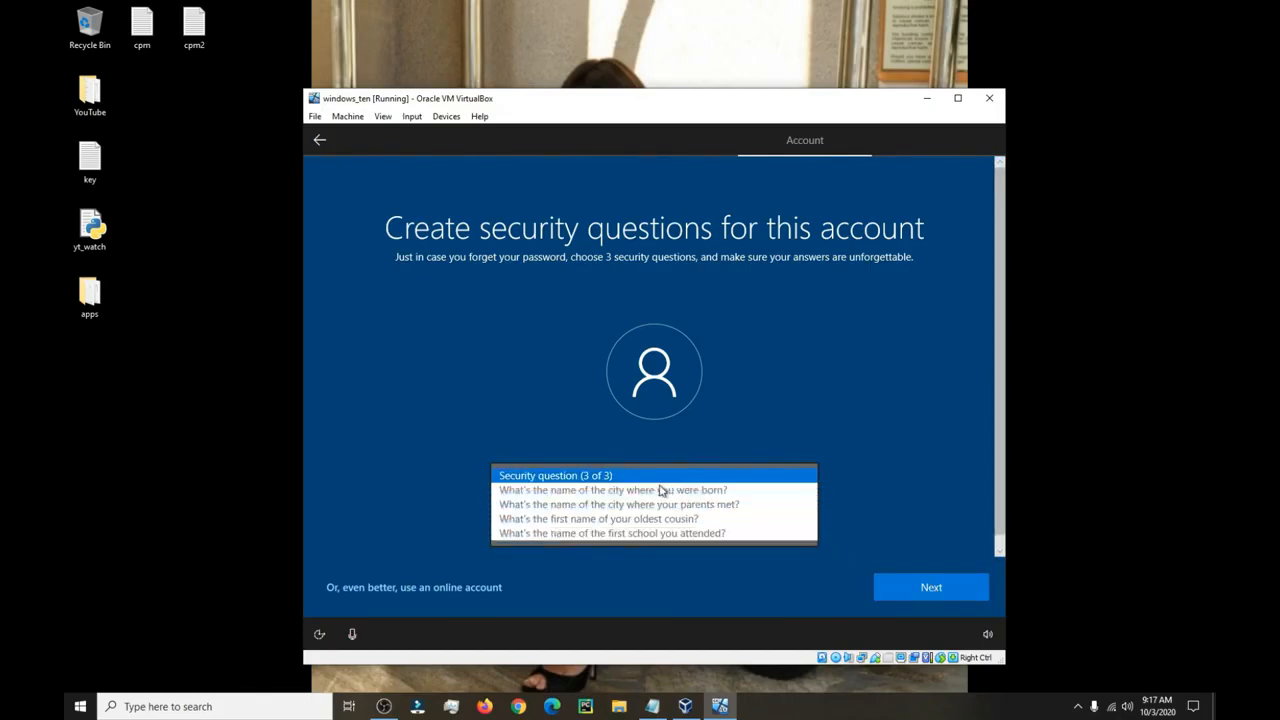
left_click(612, 520)
left_click(585, 520)
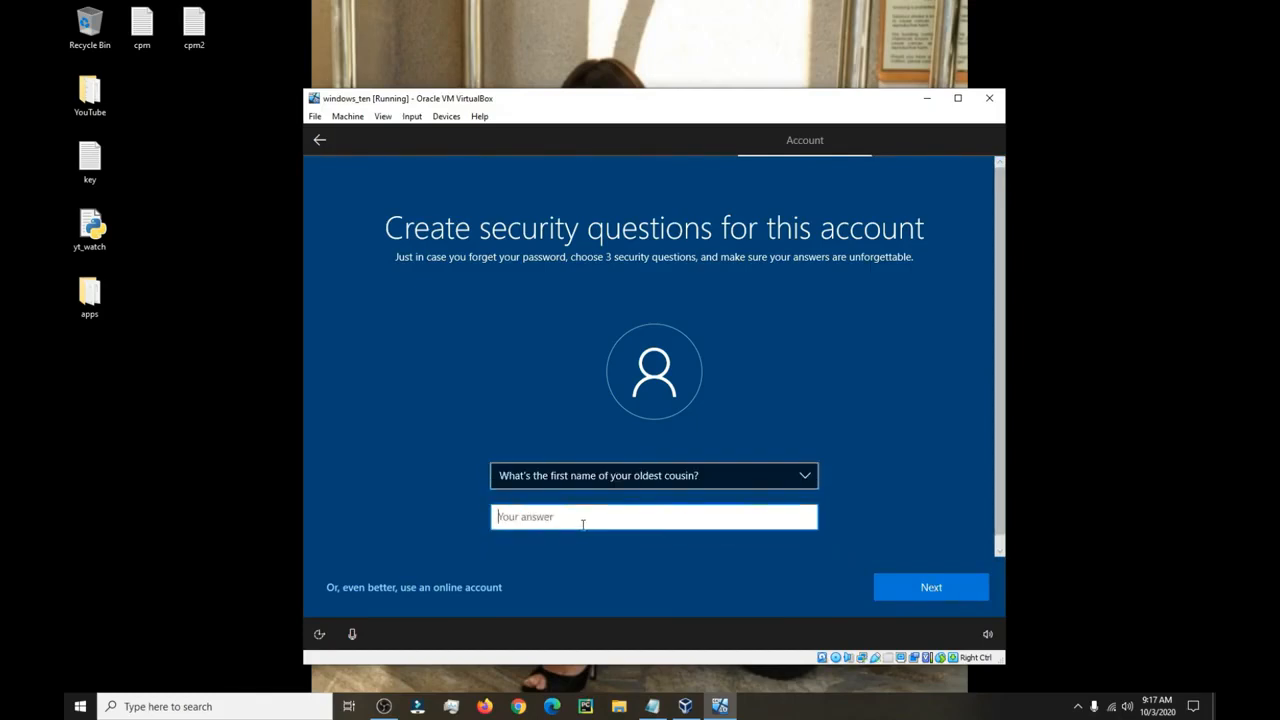
type("cousin")
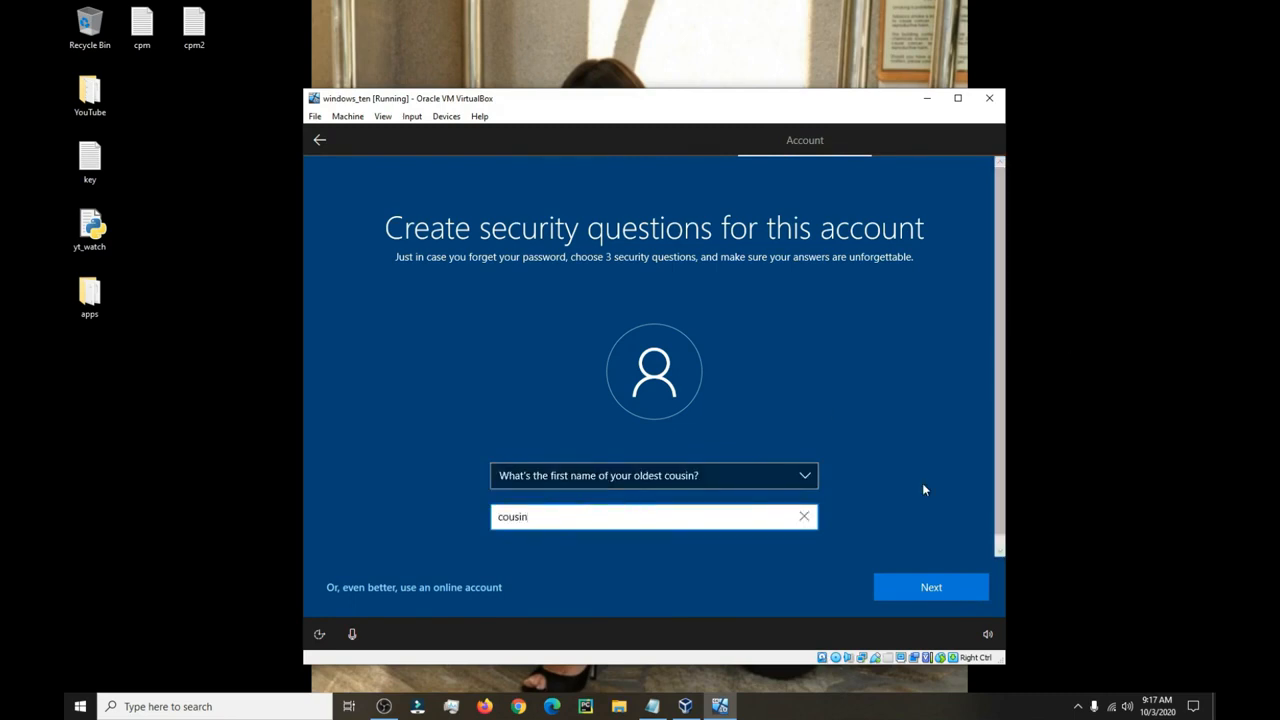
left_click(935, 588)
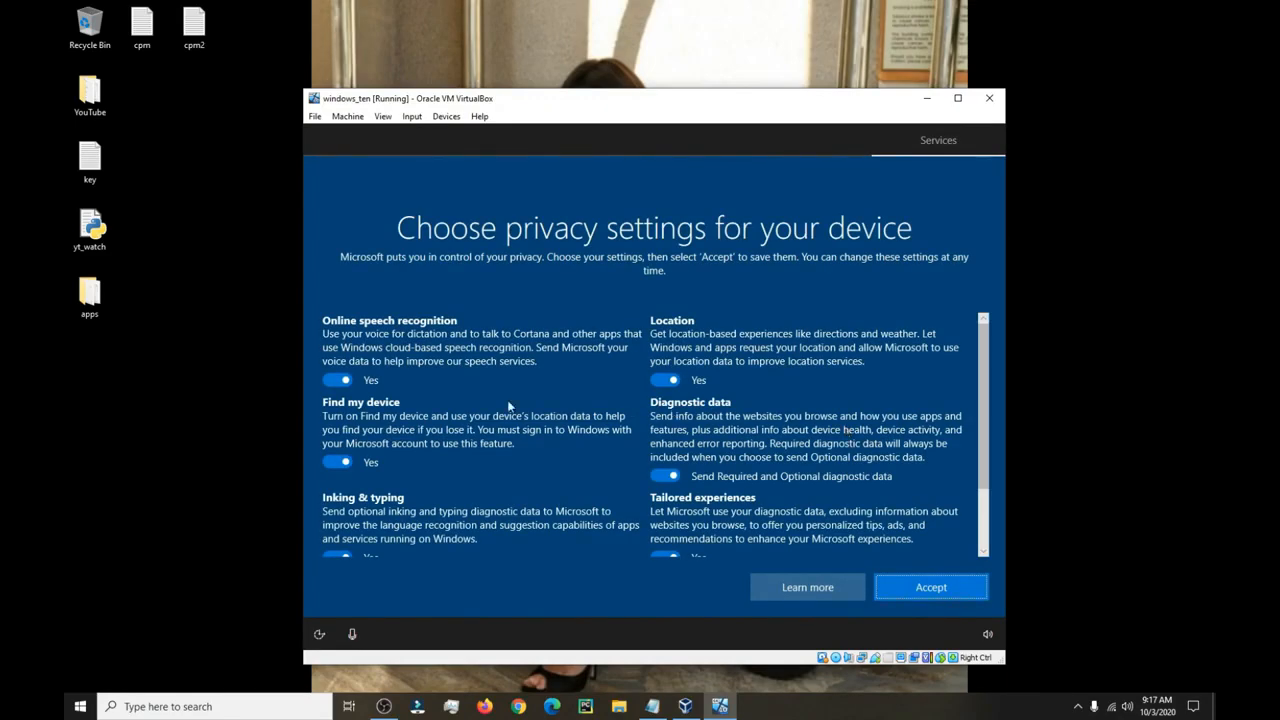
Turn off speech recognition, location, Find my device, tailored experiences, inking and Advertising ID, and send only required diagnostics.
scroll(987, 390, "down", 2)
scroll(992, 365, "up", 2)
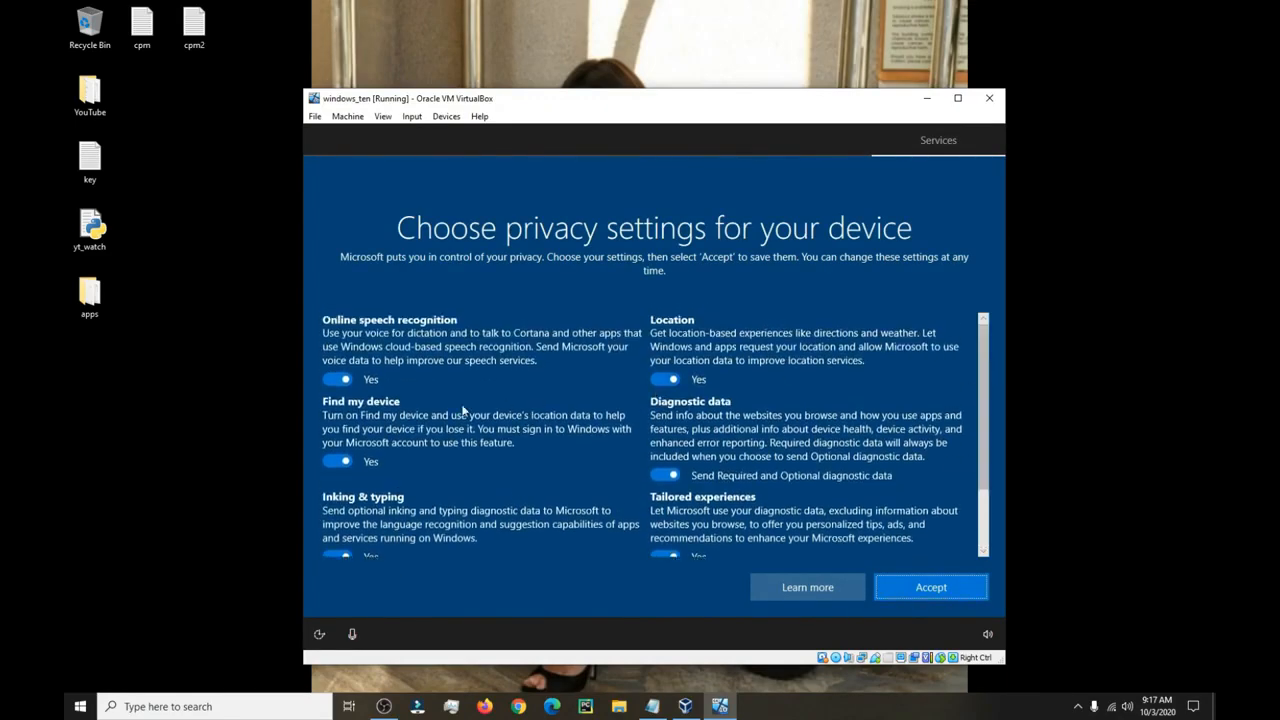
left_click(336, 380)
left_click(664, 379)
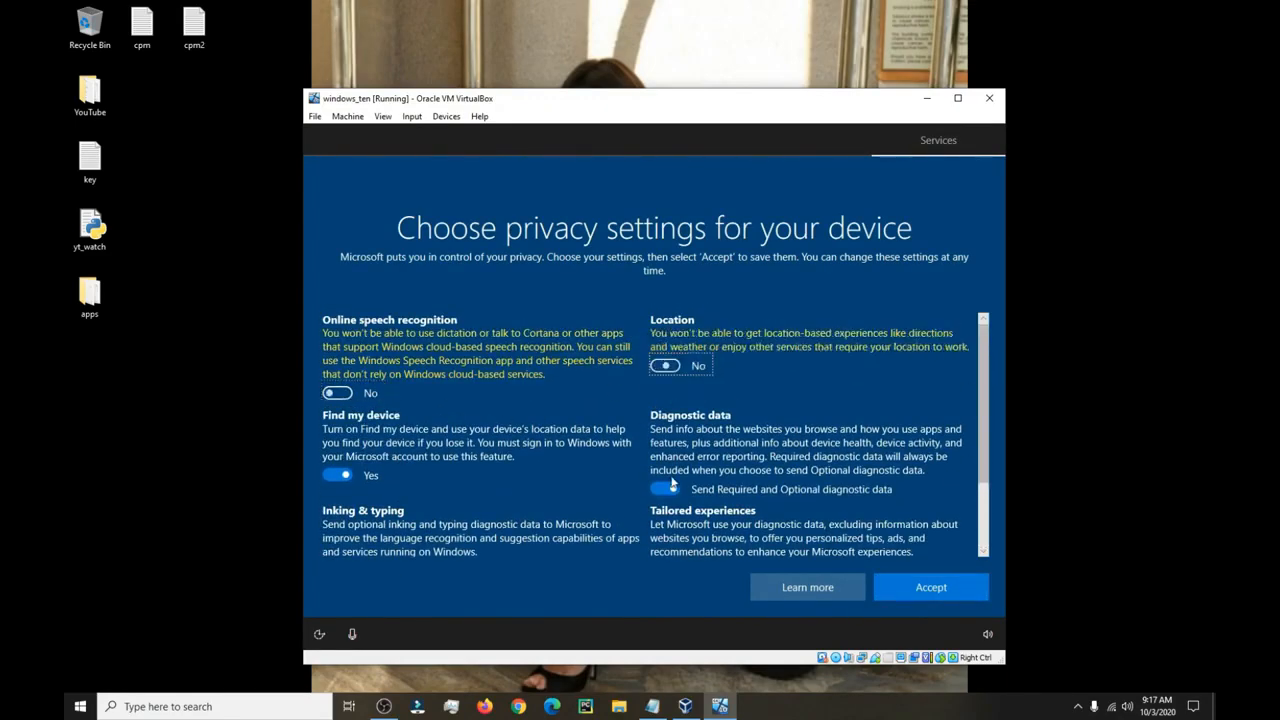
left_click(664, 489)
left_click(336, 475)
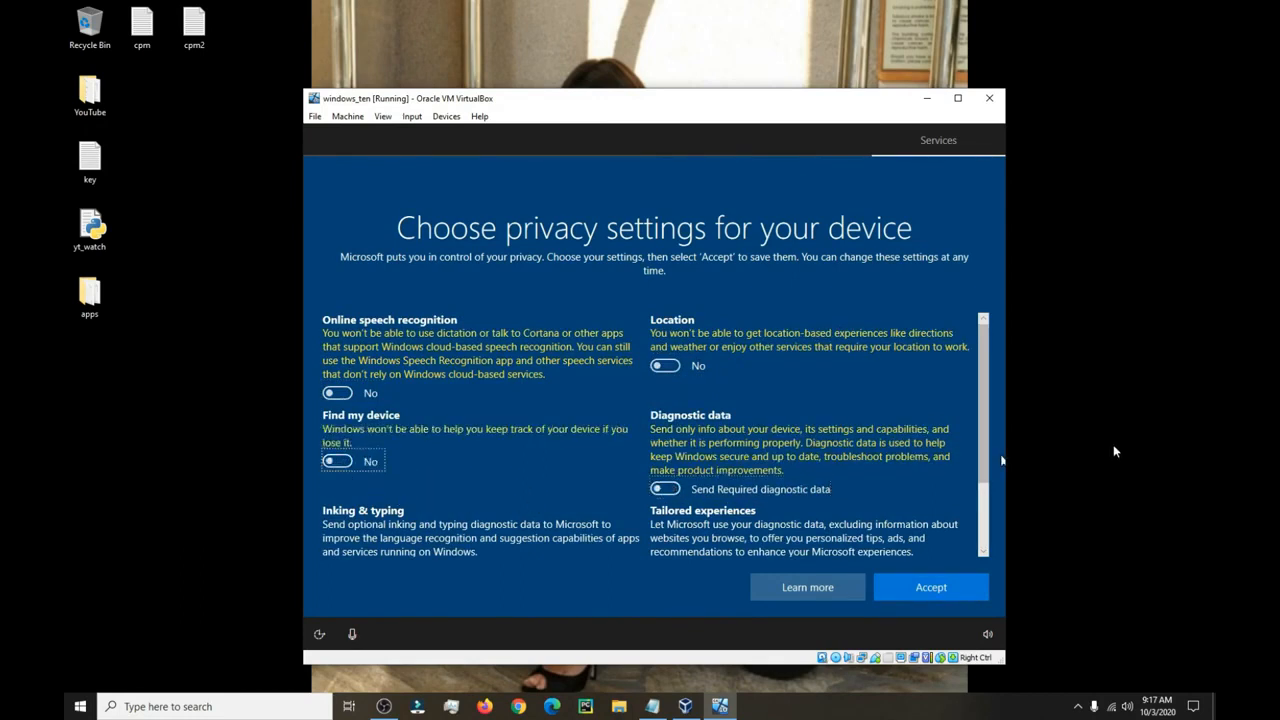
scroll(984, 450, "down", 2)
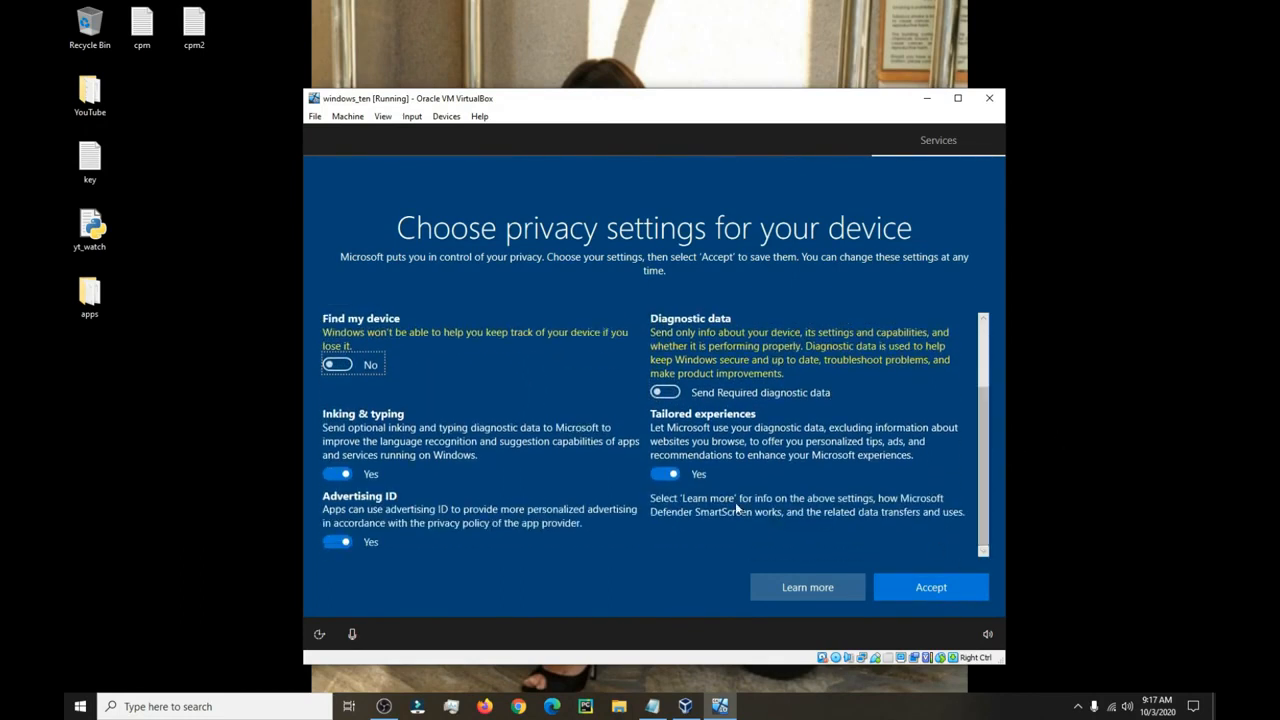
left_click(664, 474)
left_click(336, 474)
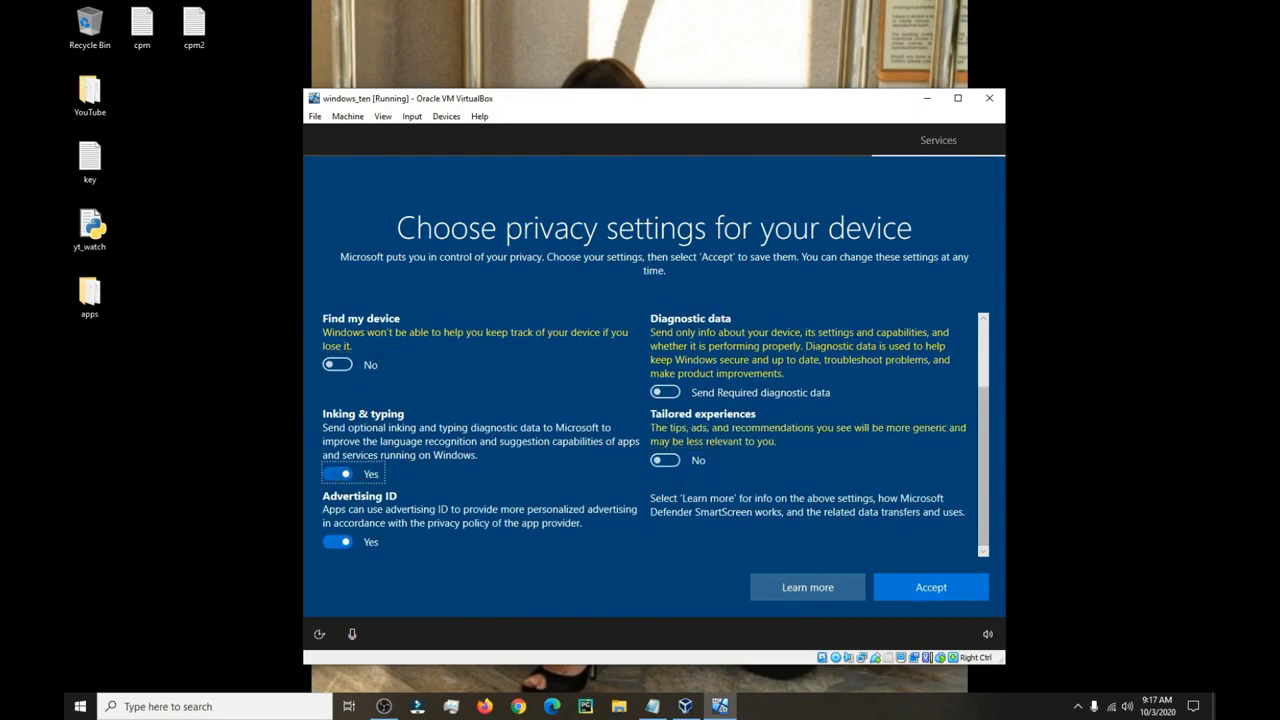
left_click(336, 542)
Accept the privacy settings, decline activity history, and skip Cortana for now.
left_click(930, 589)
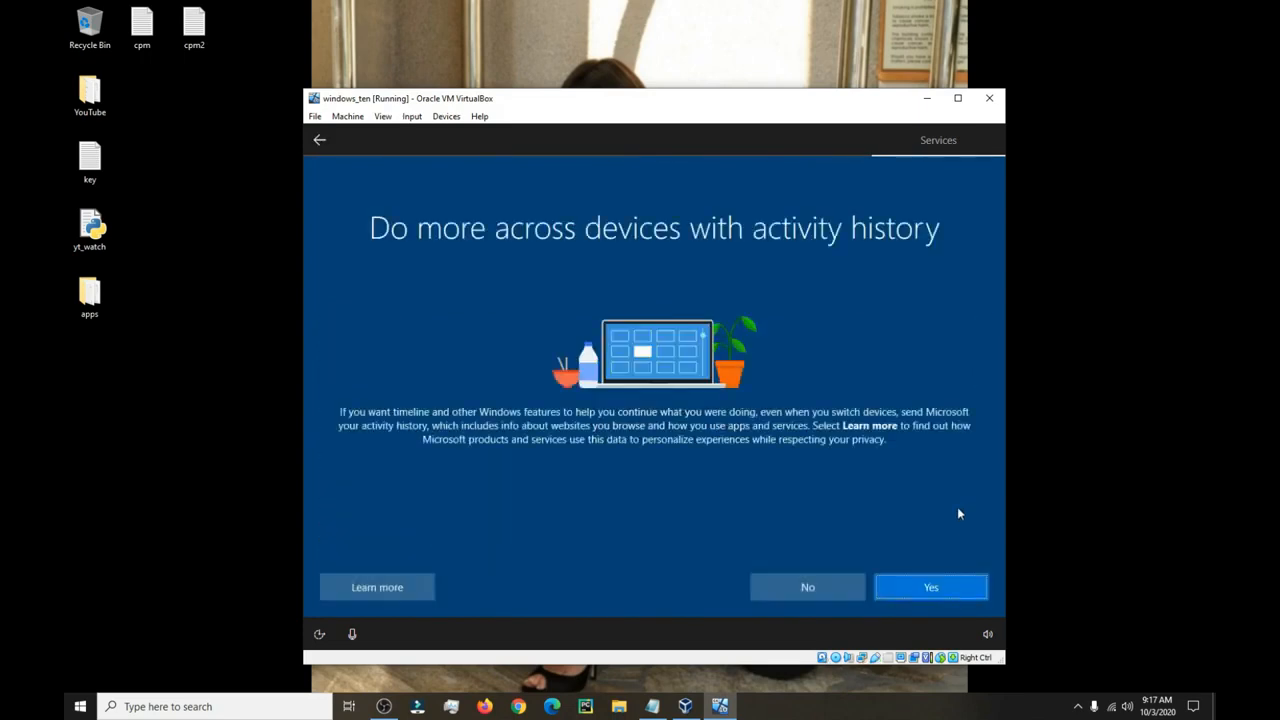
left_click(788, 589)
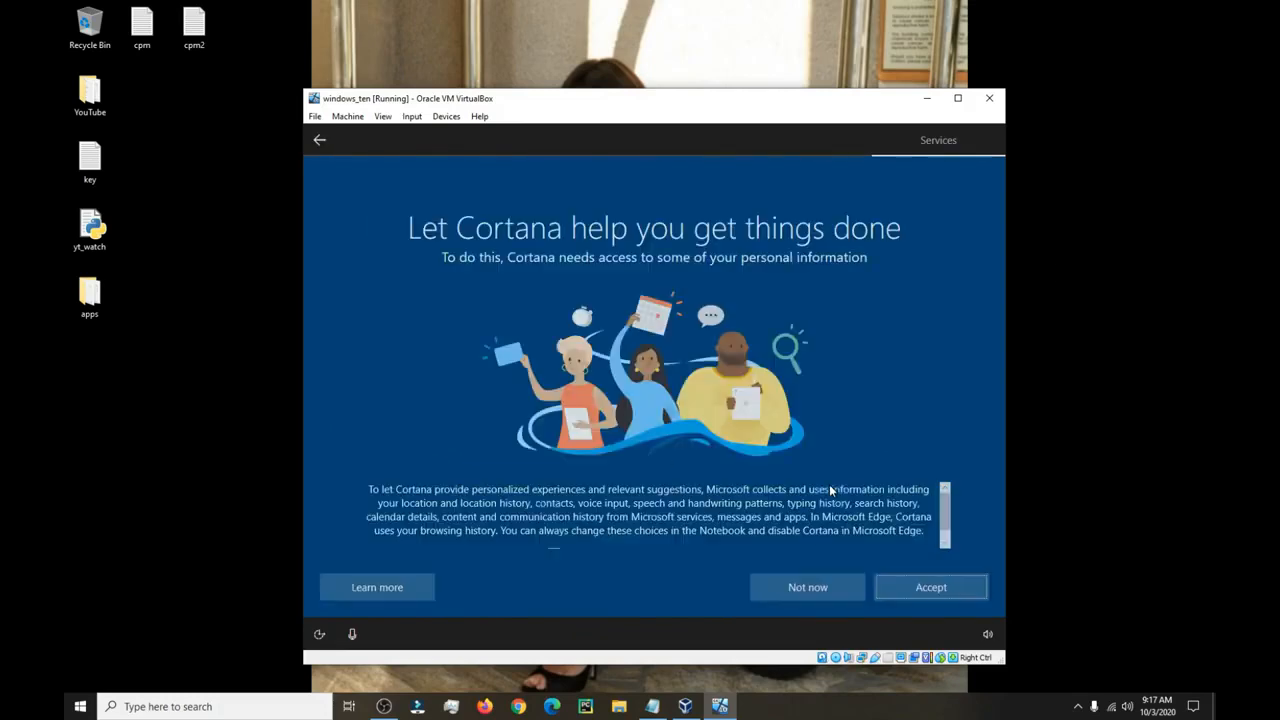
left_click(766, 586)
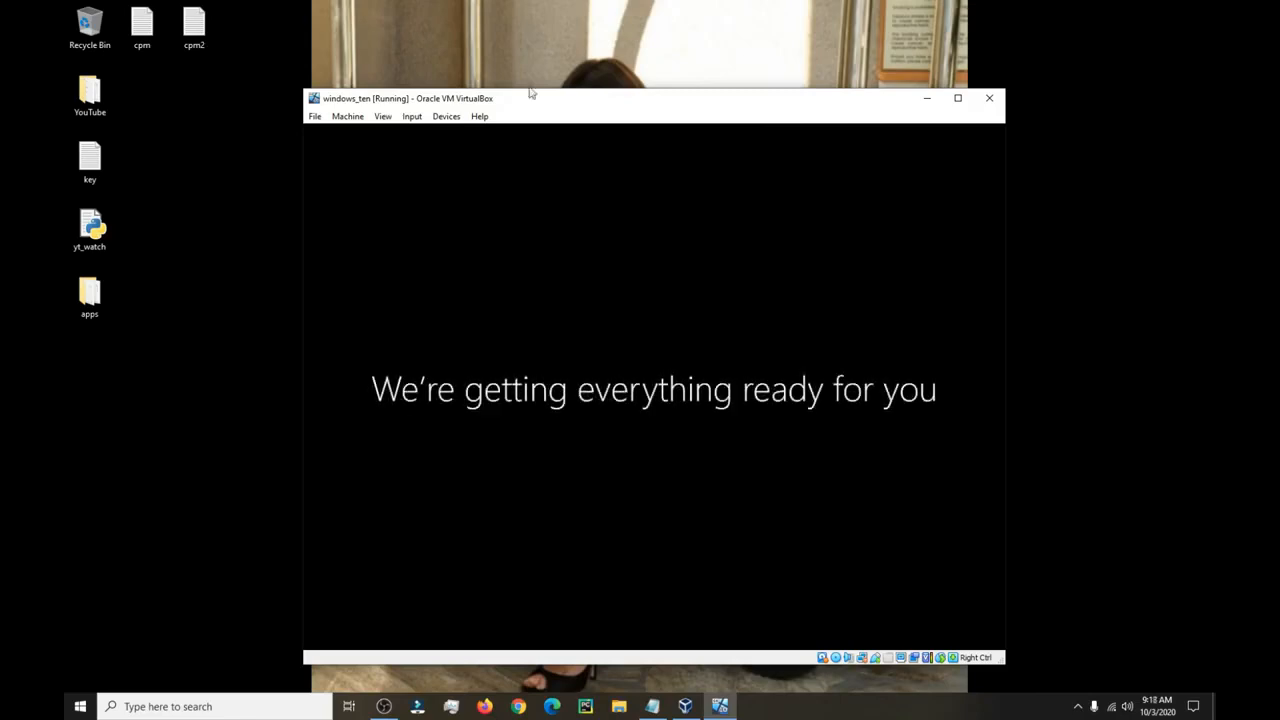
Remove Windows.iso from the windows_ten machine's virtual optical drive in Storage settings and save.
left_click_drag(586, 104, 577, 82)
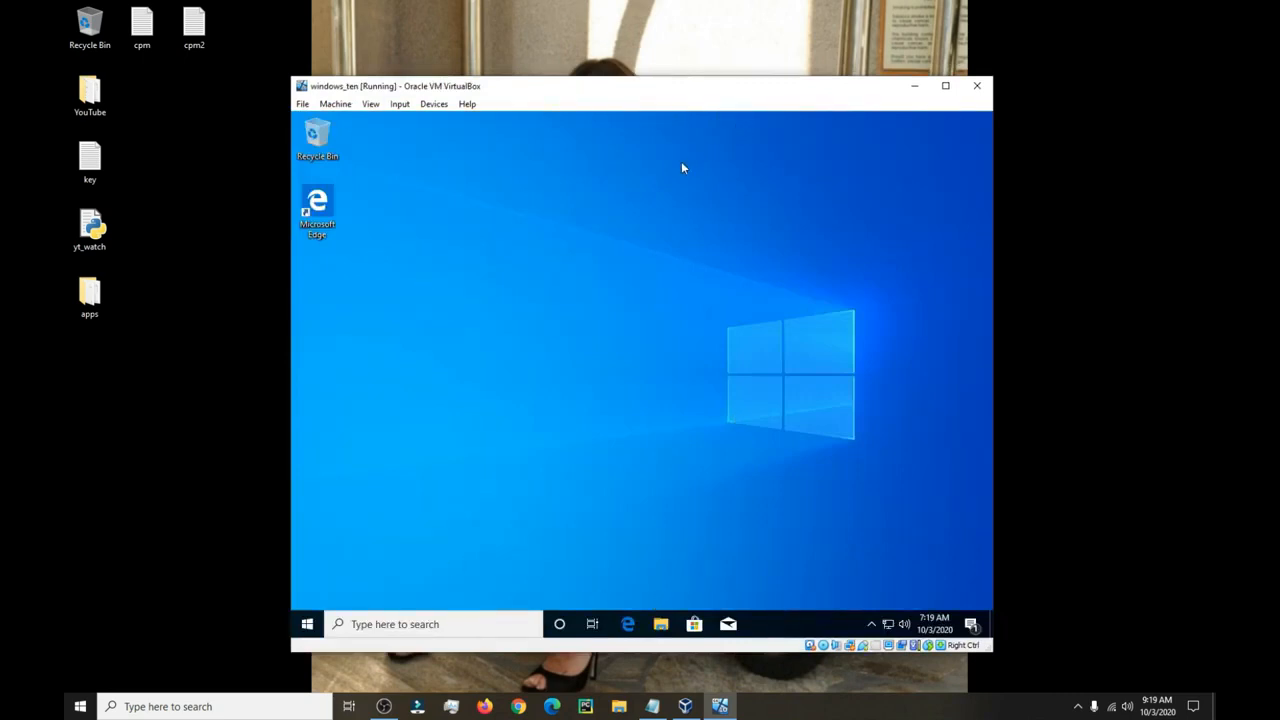
left_click(335, 104)
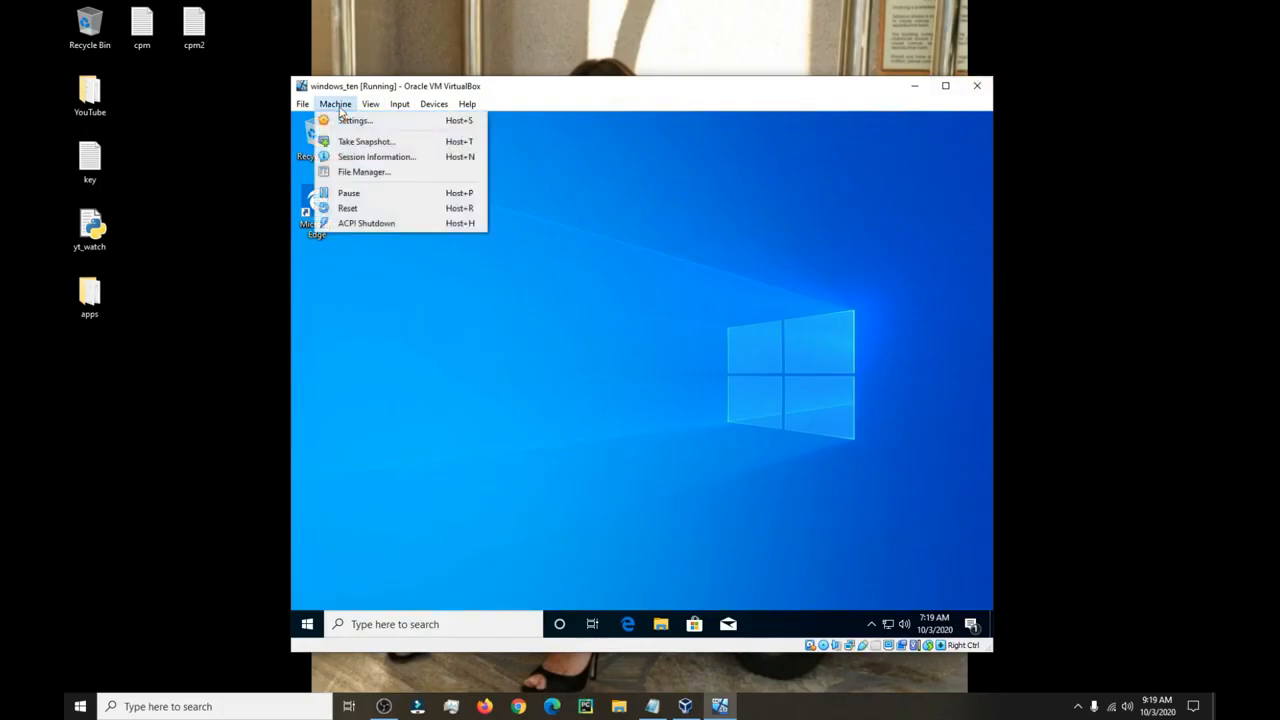
left_click(344, 117)
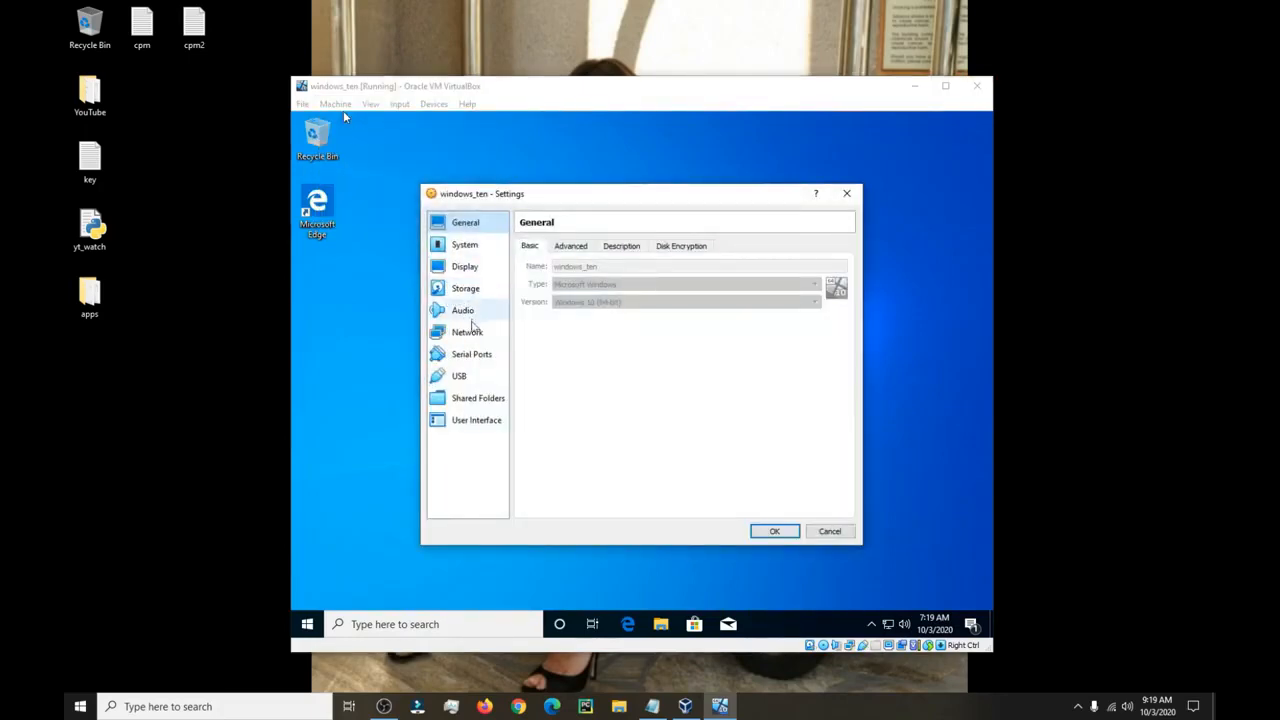
left_click(471, 289)
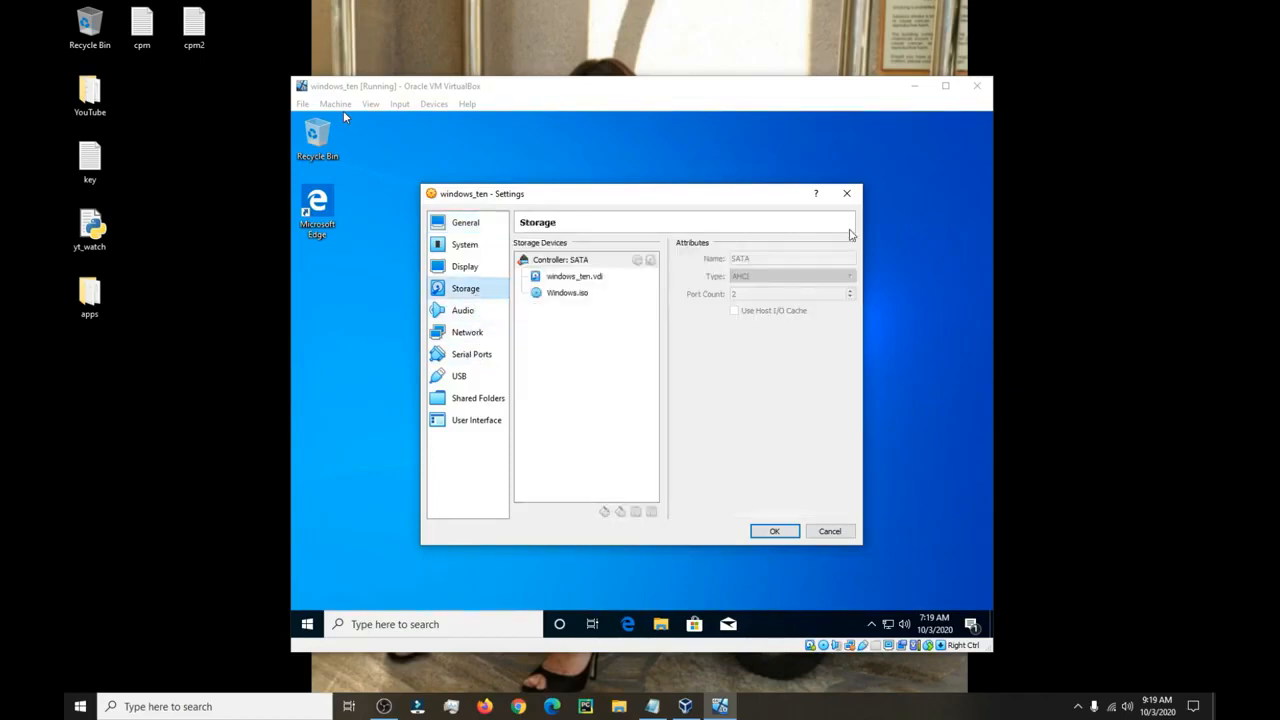
left_click(578, 300)
left_click(848, 260)
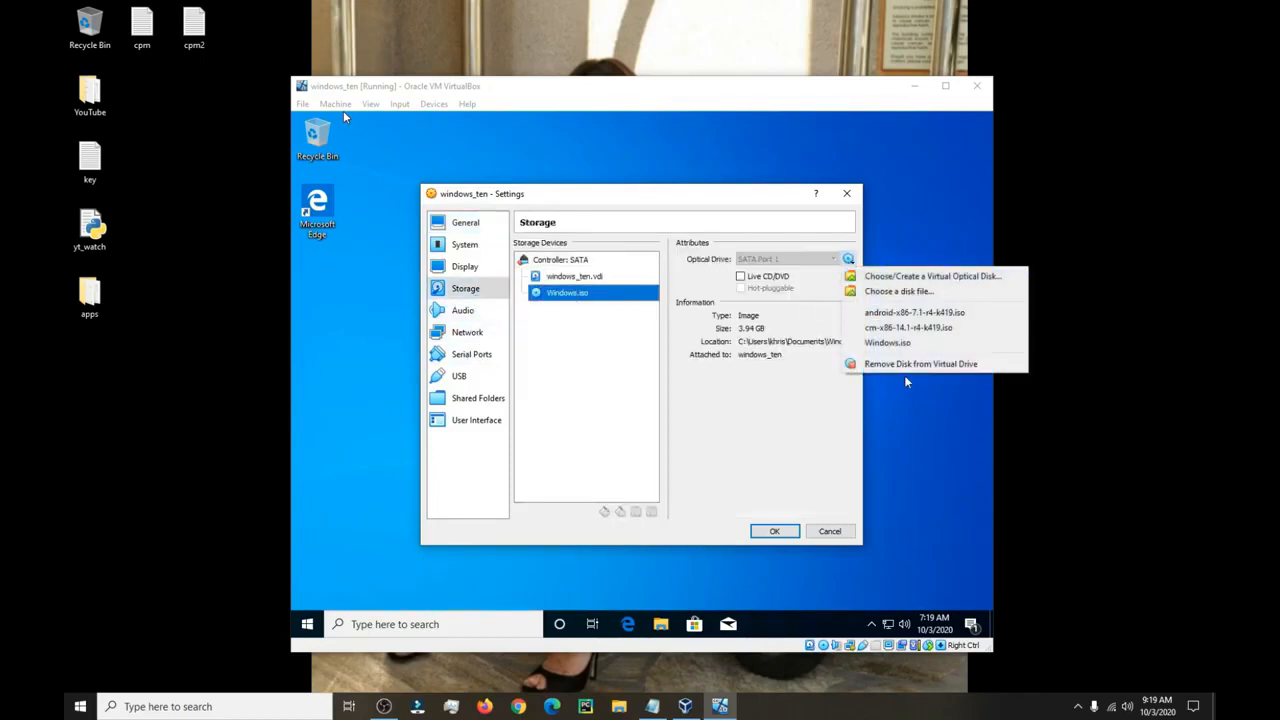
left_click(910, 364)
left_click(772, 531)
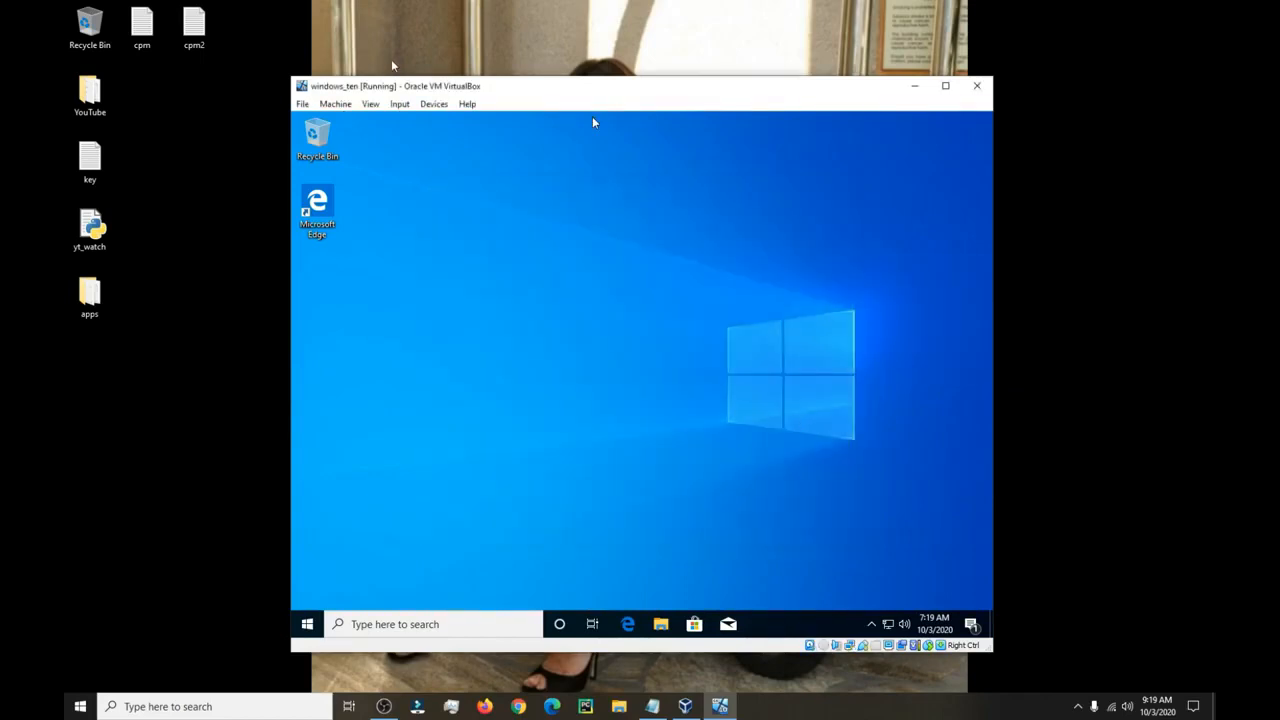
left_click(433, 104)
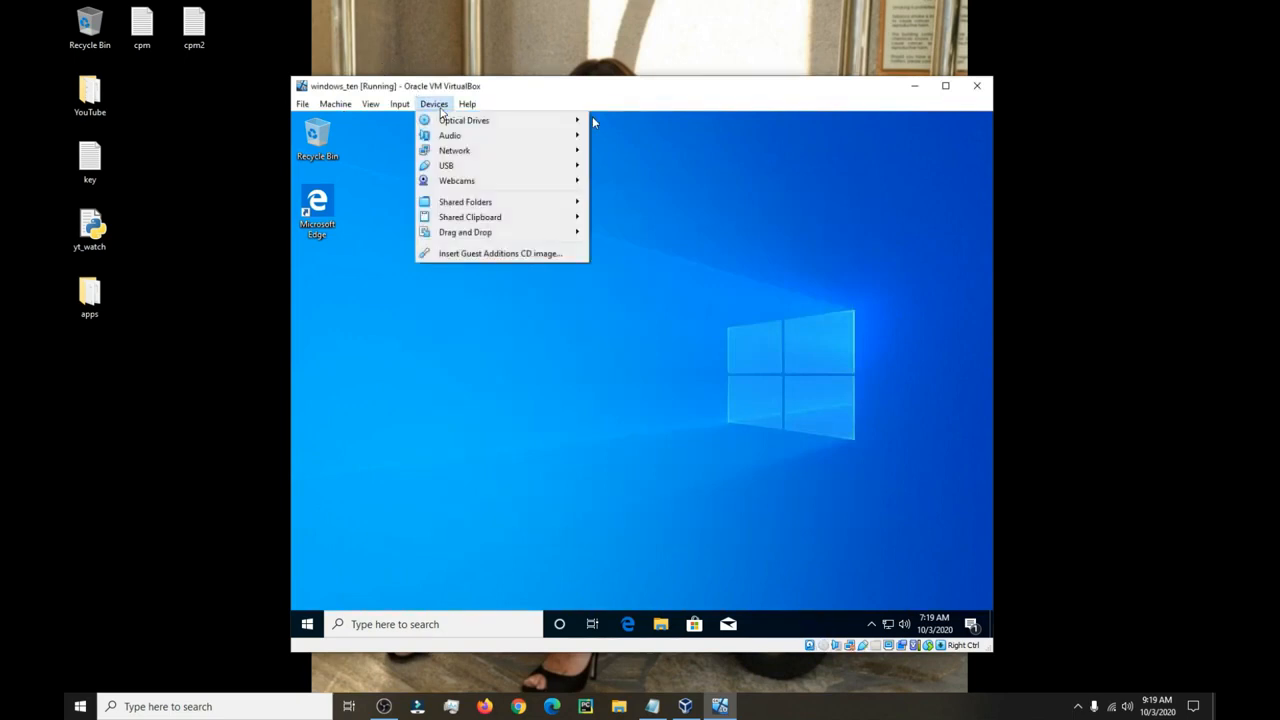
Insert the Guest Additions CD image and launch VBoxWindowsAdditions.exe in the guest.
left_click(505, 255)
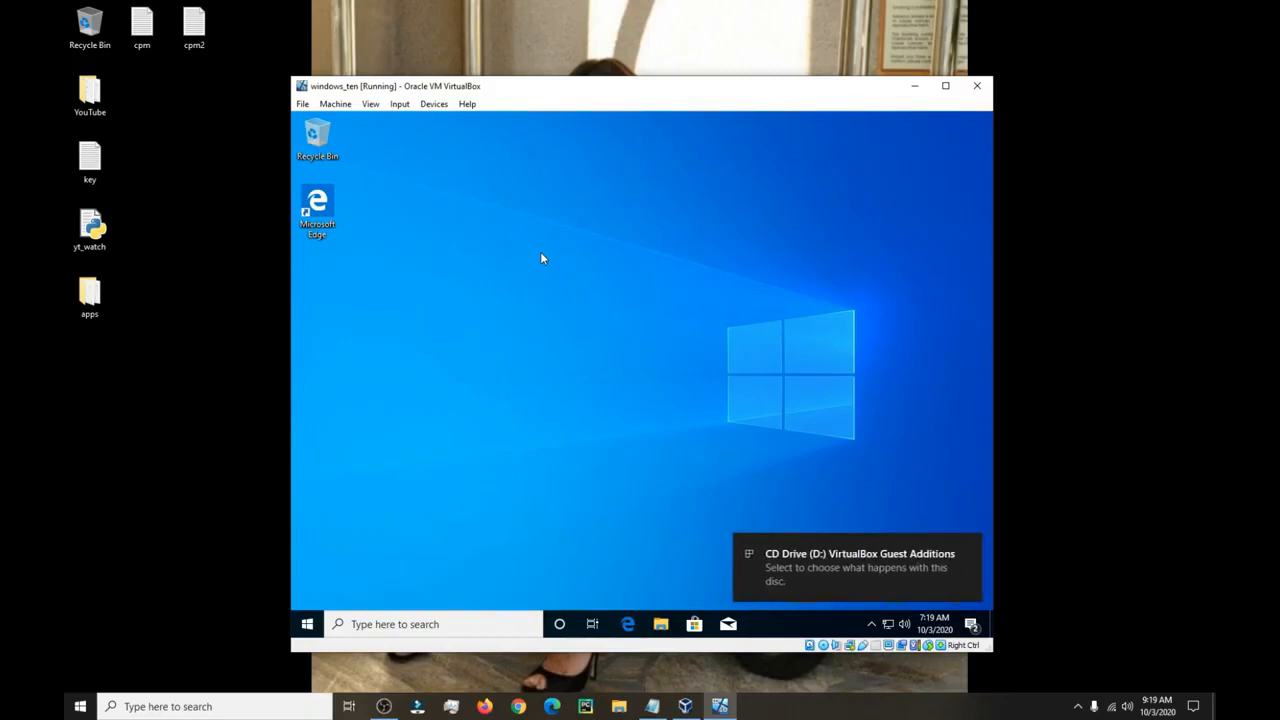
left_click(847, 553)
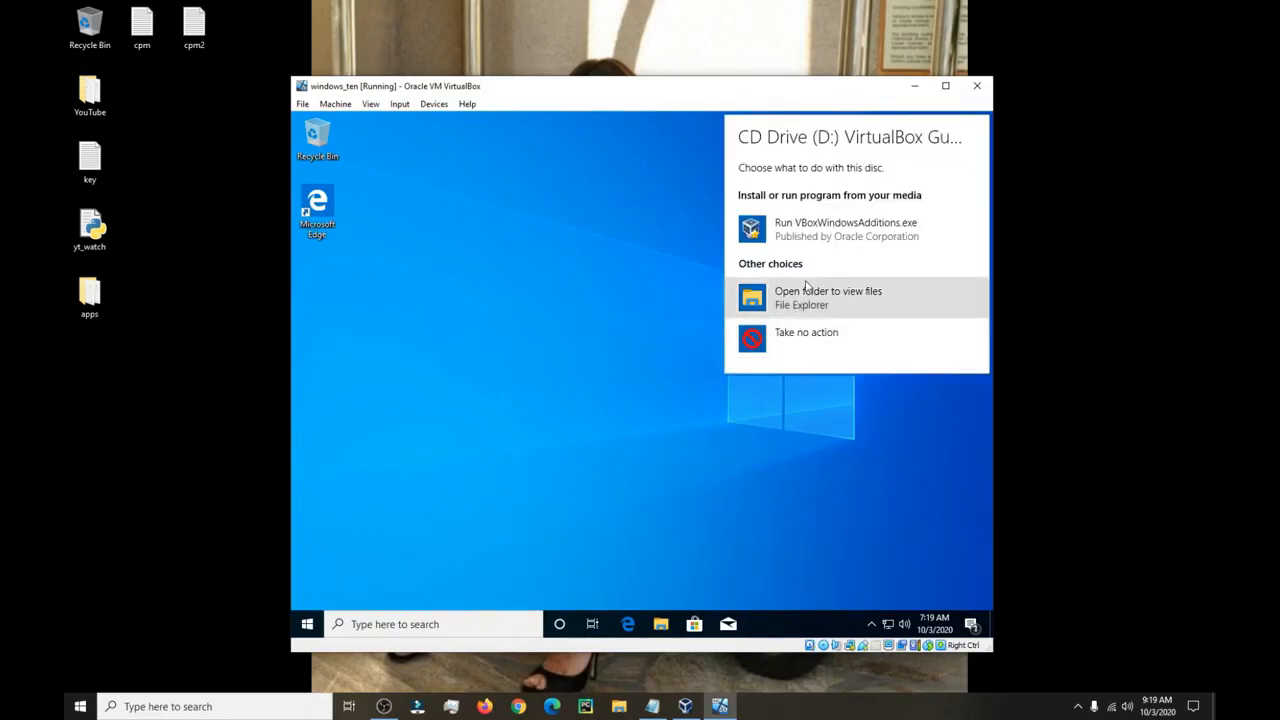
left_click(811, 230)
Install Guest Additions 6.1.14 with default location and components, allow the Oracle driver, and reboot.
left_click(726, 479)
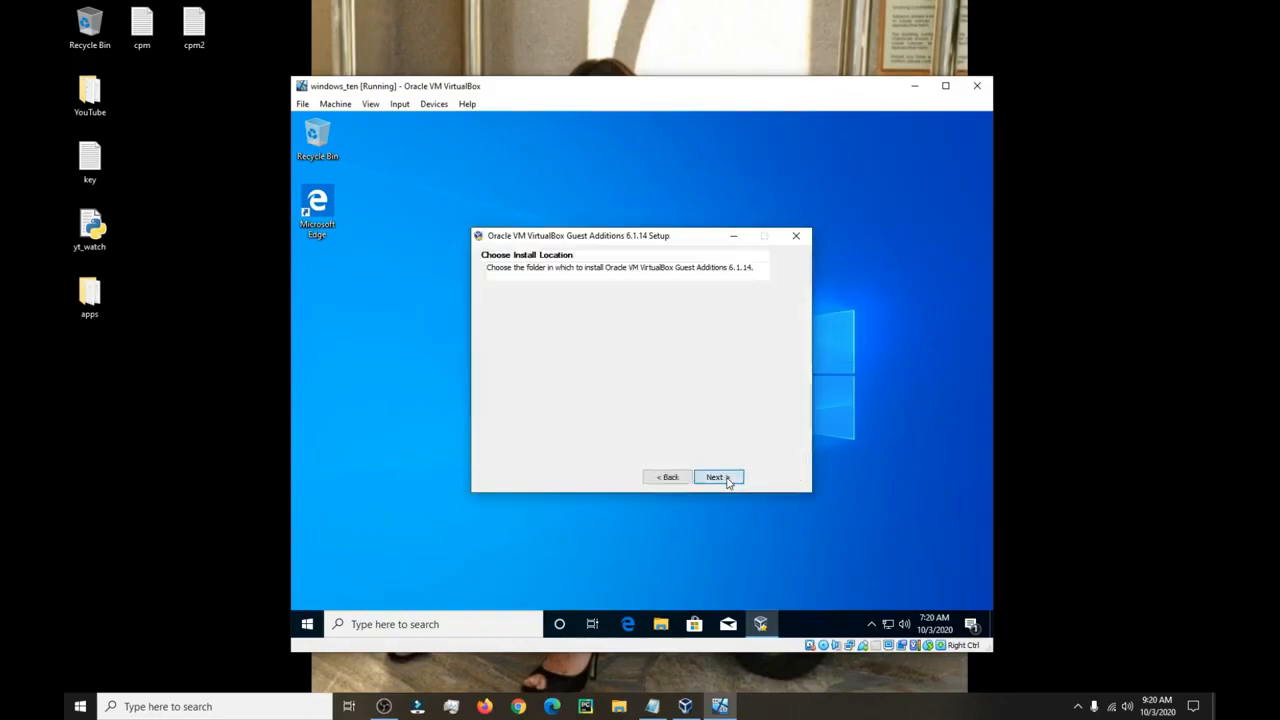
left_click(728, 478)
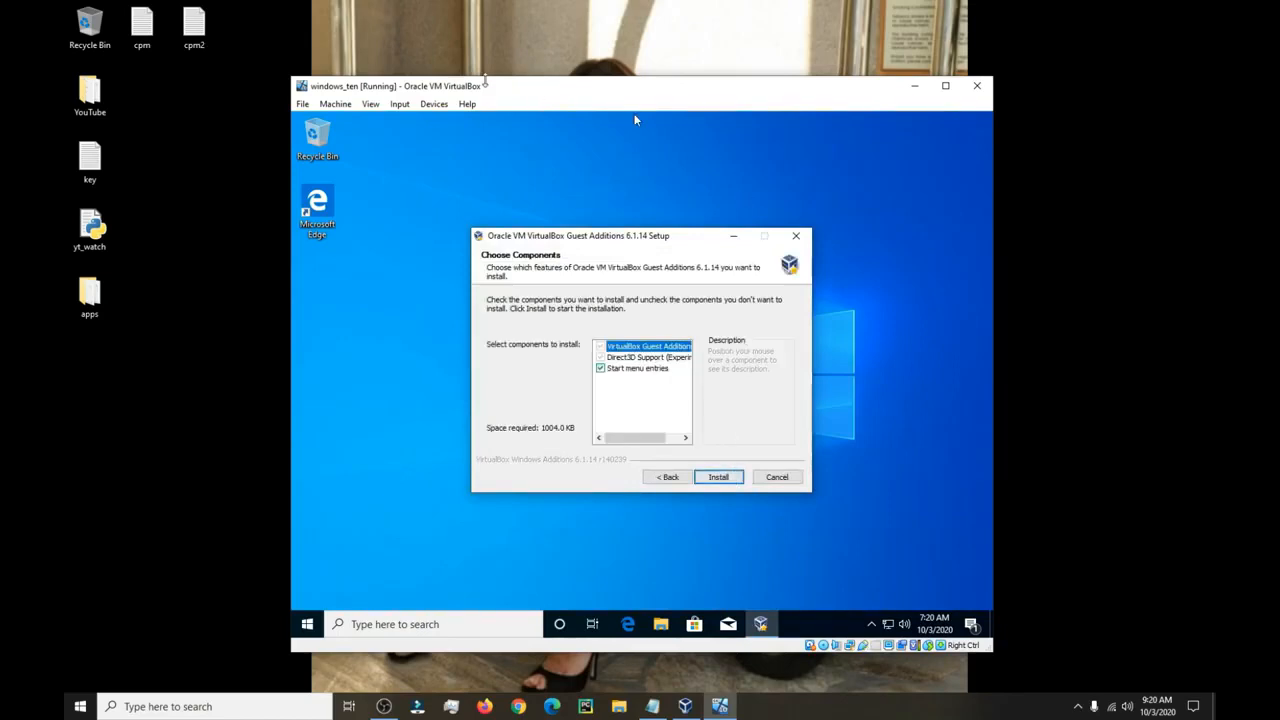
left_click(716, 484)
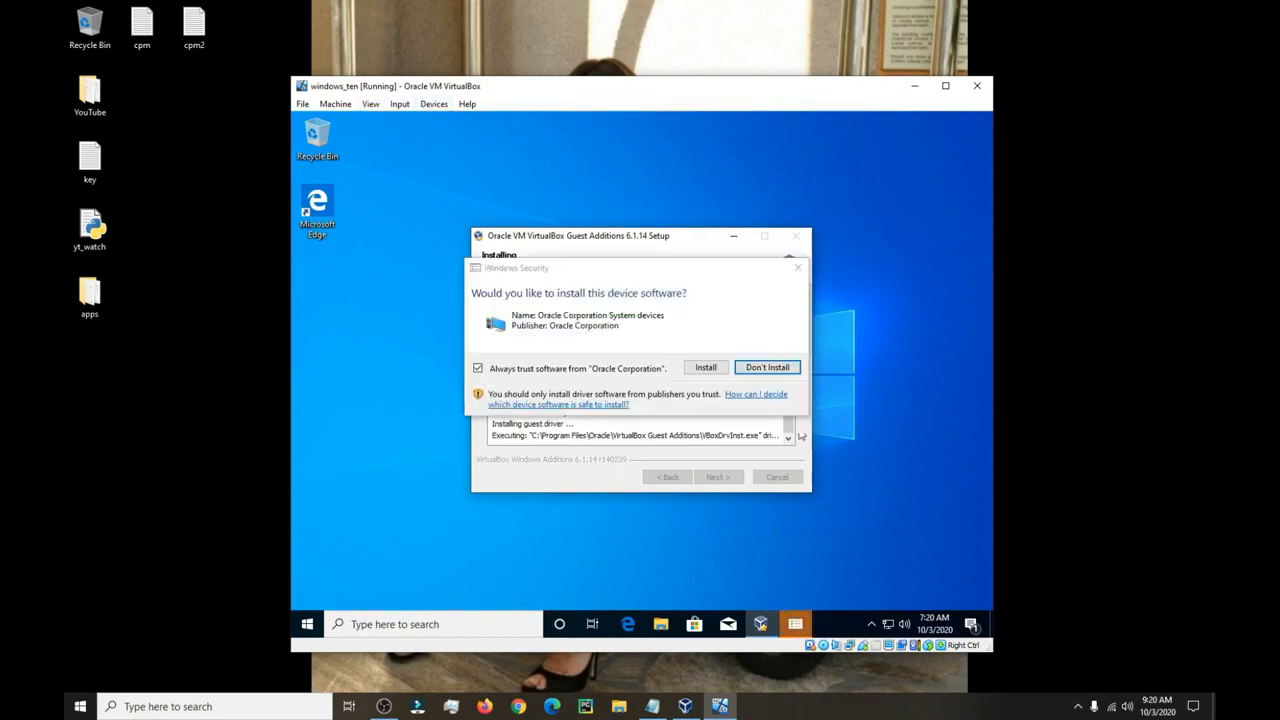
left_click(708, 369)
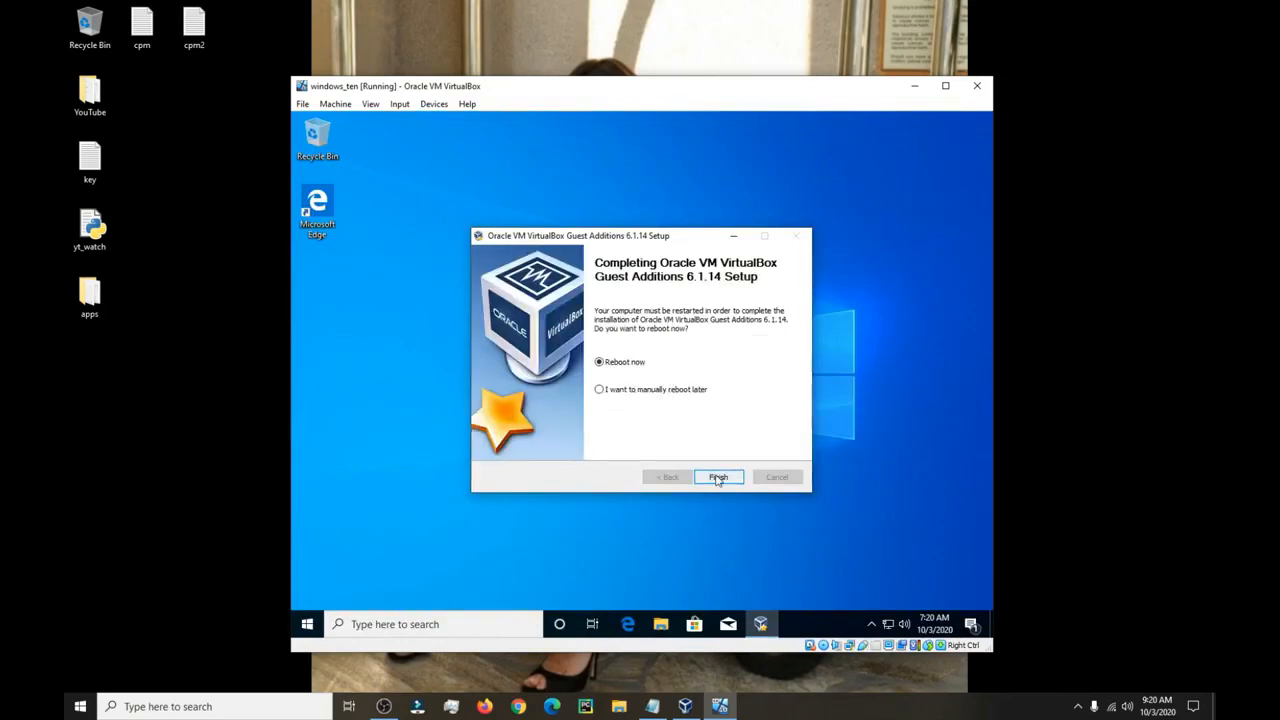
left_click_drag(631, 250, 584, 240)
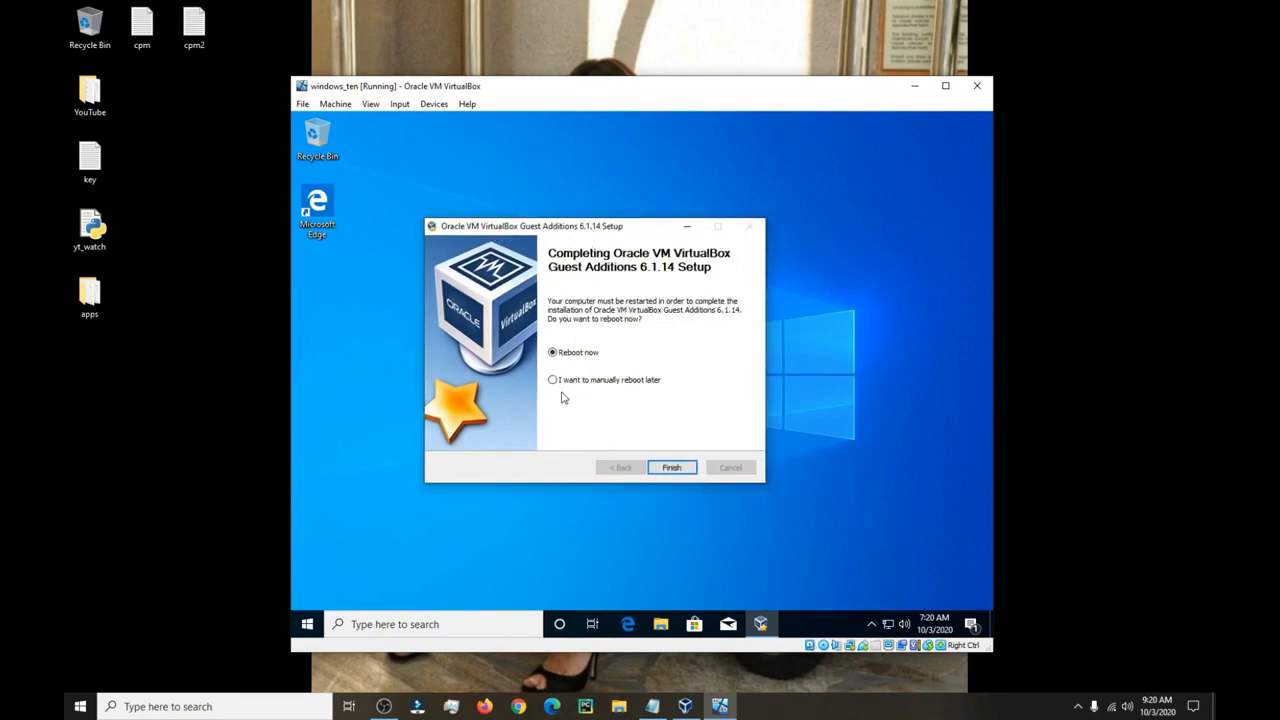
left_click(671, 468)
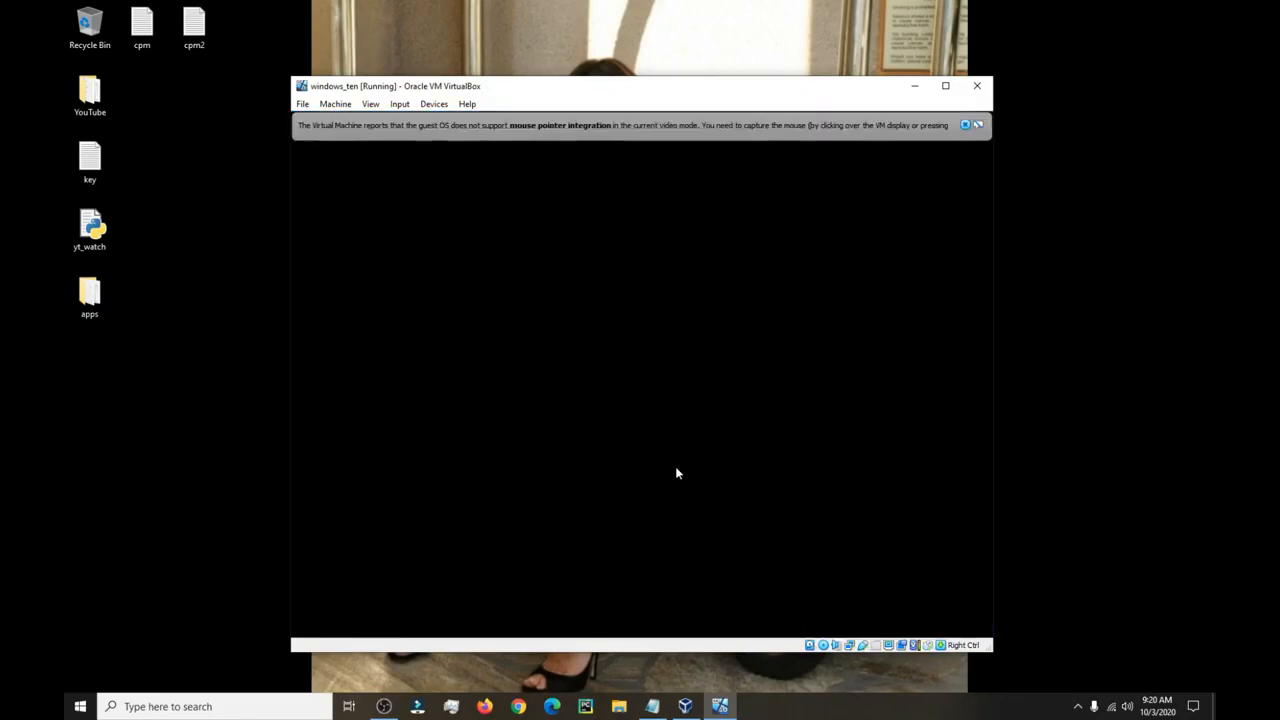